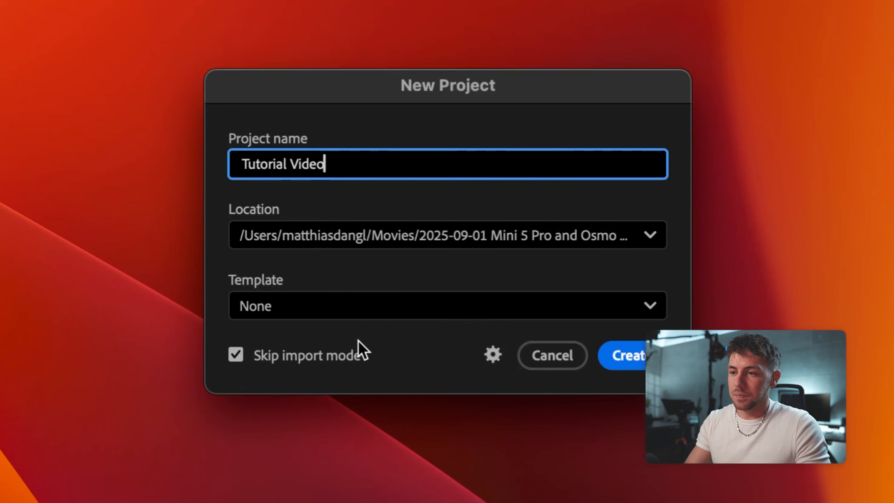
Create the project Tutorial Video and choose the Essentials workspace
{"action": "key", "text": "Return"}
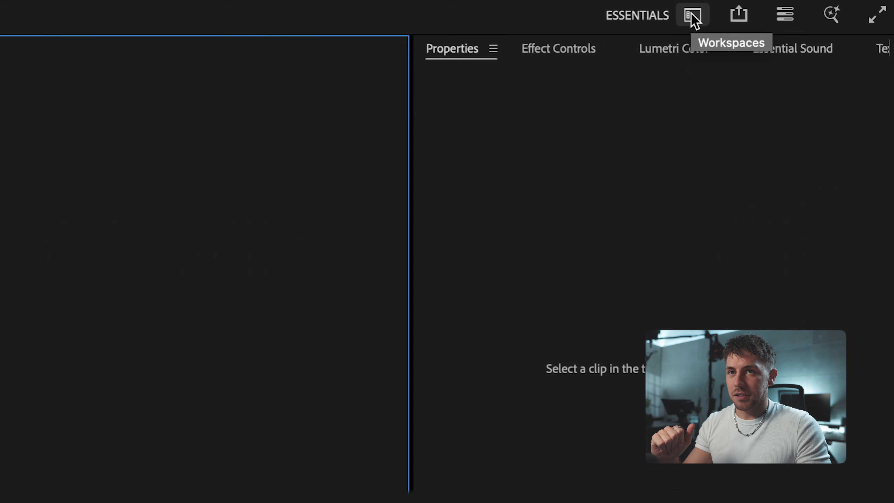
{"action": "left_click", "coordinate": [691, 15]}
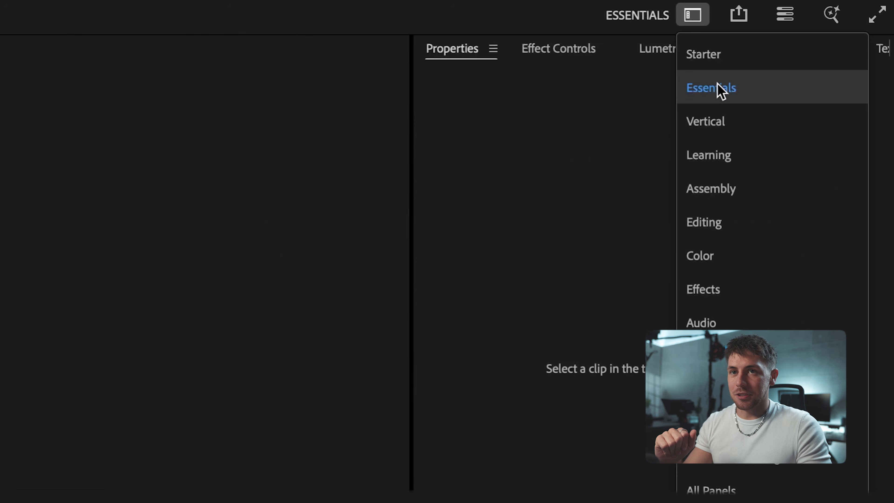
{"action": "left_click", "coordinate": [718, 89]}
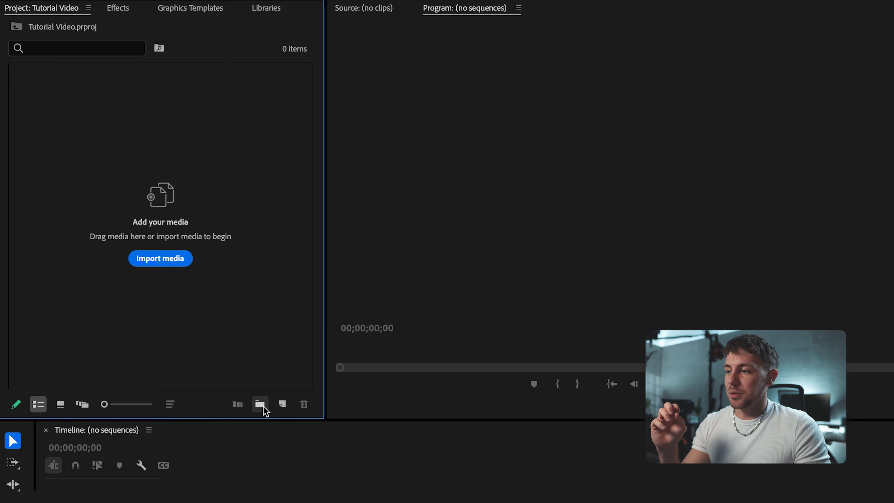
Create a bin named FOOTAGE in the project
{"action": "left_click", "coordinate": [260, 404]}
{"action": "type", "text": "FOOTAGE"}
{"action": "key", "text": "Tab"}
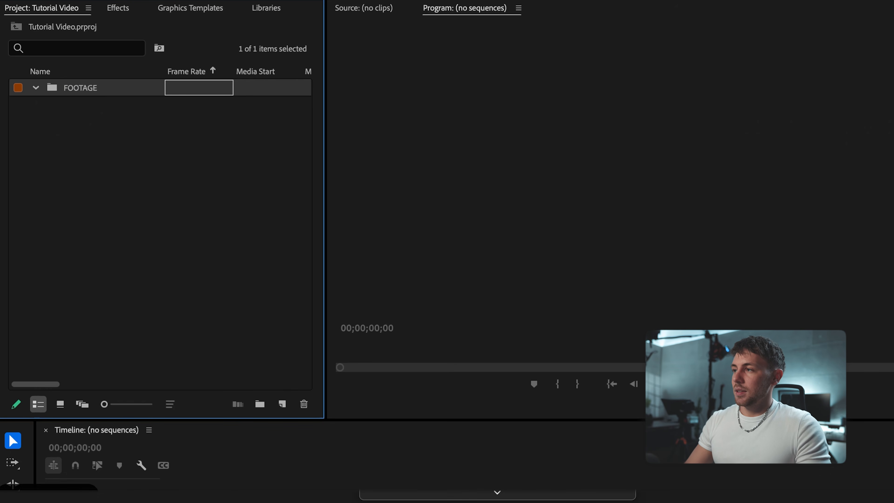
{"action": "left_click", "coordinate": [104, 123]}
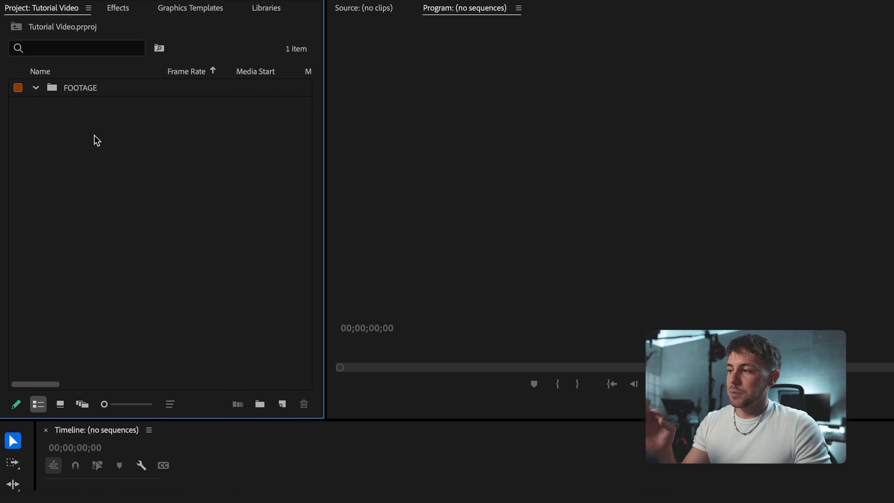
Open the FOOTAGE bin in list view and import the six drone videos and IMG_4341.MOV into it
{"action": "left_click", "coordinate": [60, 404]}
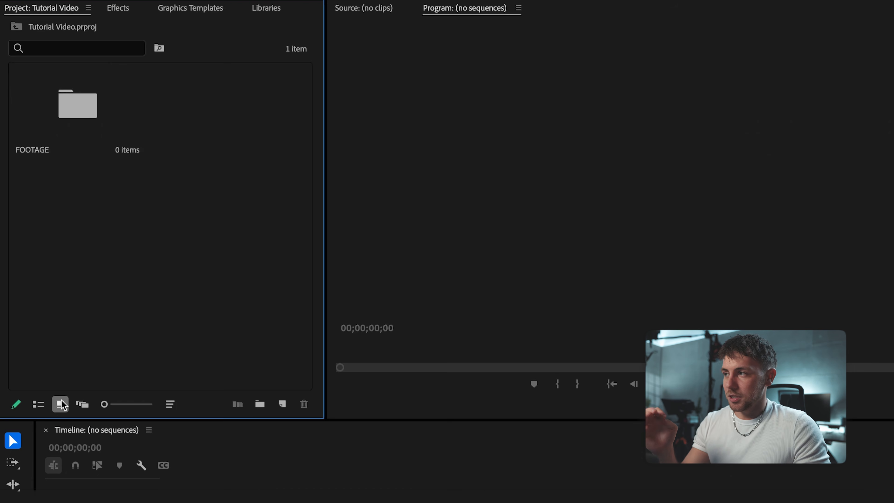
{"action": "left_click", "coordinate": [44, 406]}
{"action": "double_click", "coordinate": [77, 104]}
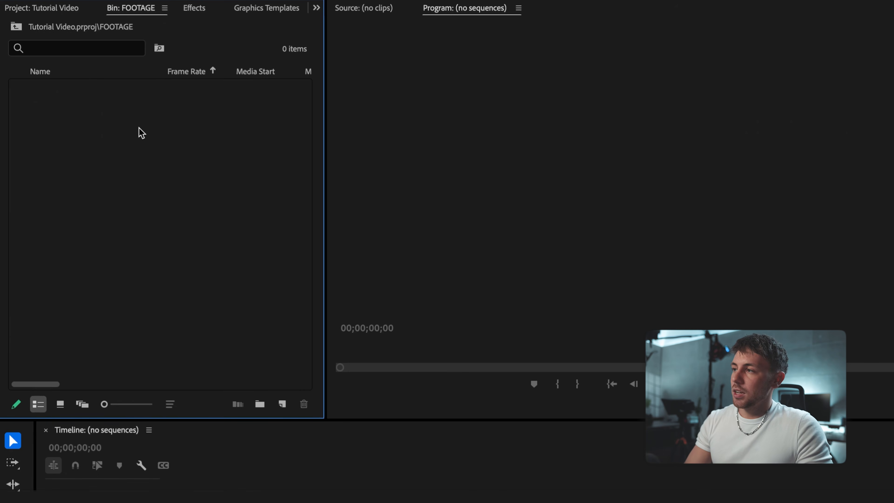
{"action": "key", "text": "super+i"}
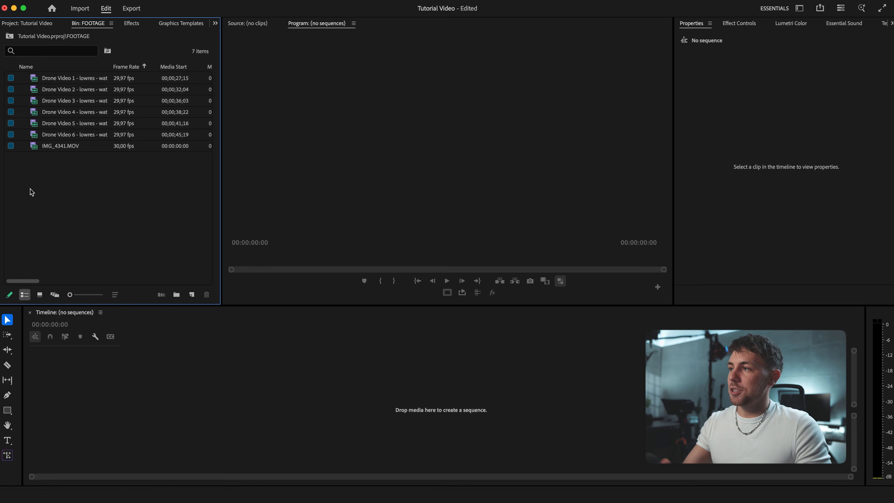
Create a sequence from all seven clips in the FOOTAGE bin by placing them on the empty timeline
{"action": "left_click_drag", "start_coordinate": [30, 191], "coordinate": [85, 75]}
{"action": "left_click_drag", "start_coordinate": [207, 110], "coordinate": [207, 111]}
{"action": "left_click_drag", "start_coordinate": [121, 116], "coordinate": [381, 364]}
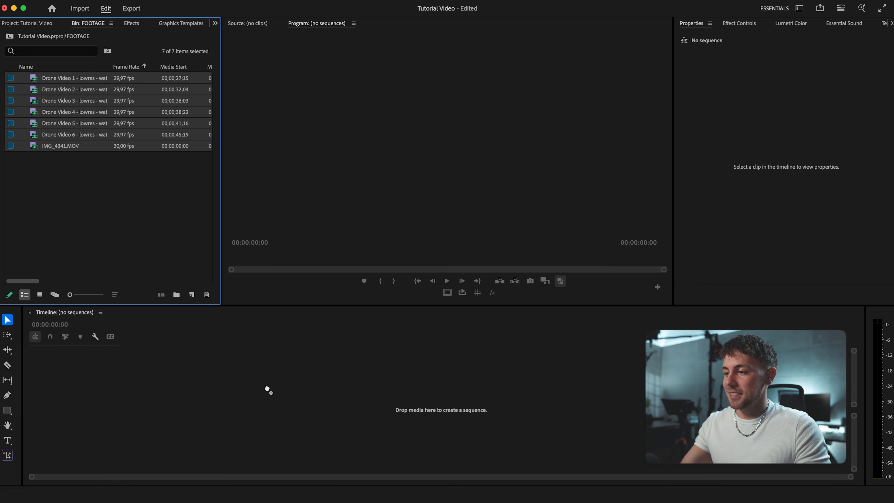
{"action": "left_click_drag", "start_coordinate": [268, 389], "coordinate": [266, 371]}
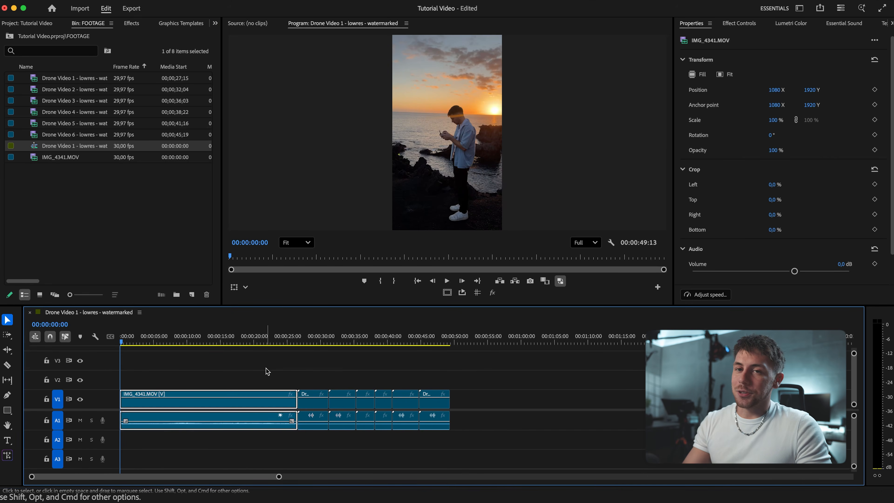
{"action": "left_click", "coordinate": [266, 368]}
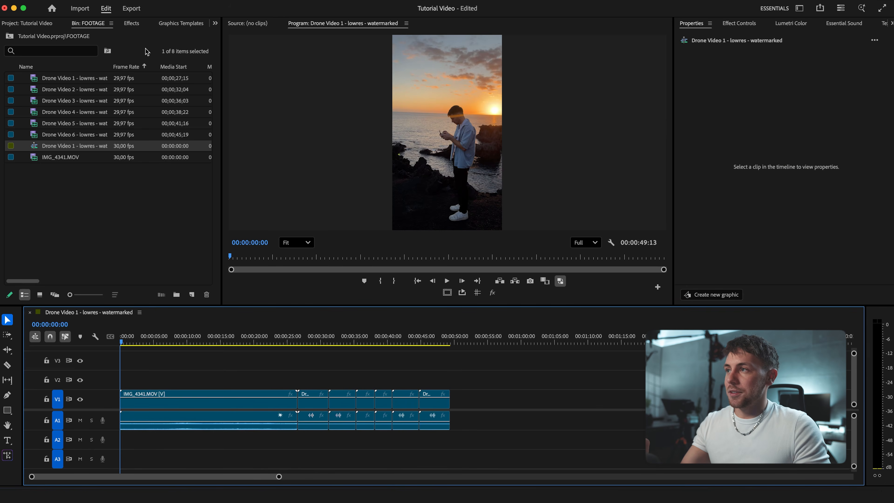
Try I-Frame Only MPEG as the sequence's video preview file format, and restore it to QuickTime
{"action": "left_click", "coordinate": [149, 3]}
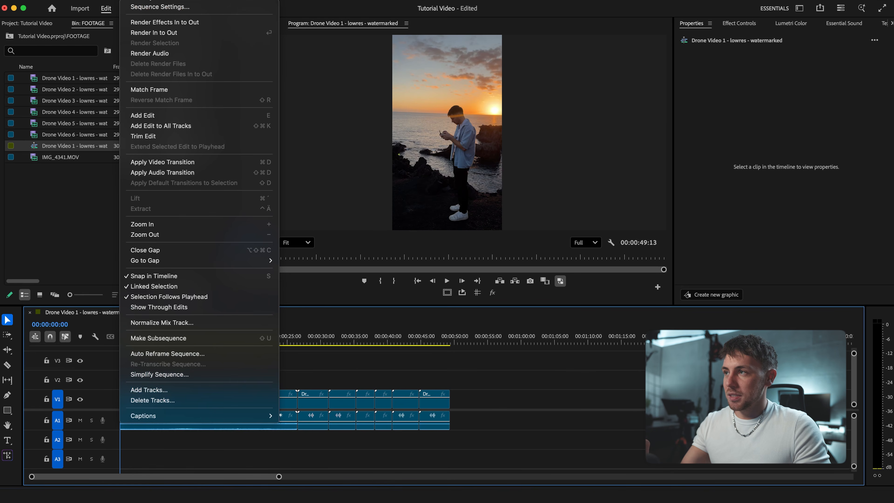
{"action": "left_click", "coordinate": [151, 8]}
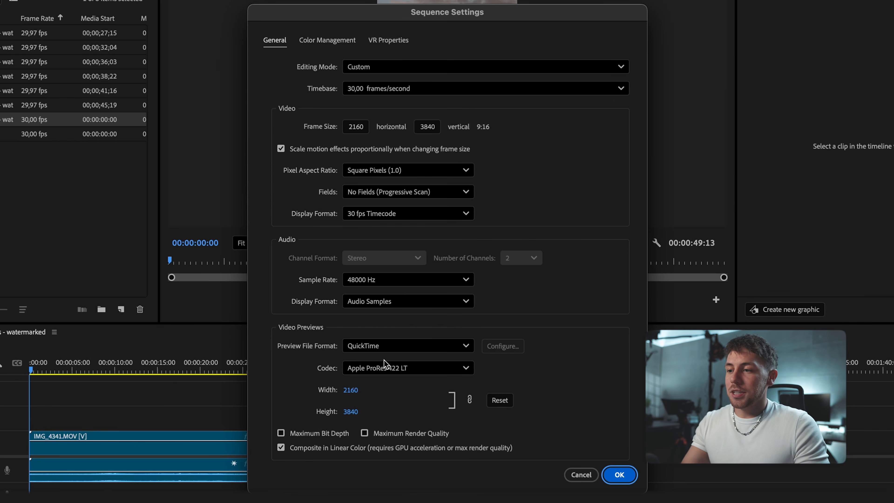
{"action": "left_click", "coordinate": [383, 350]}
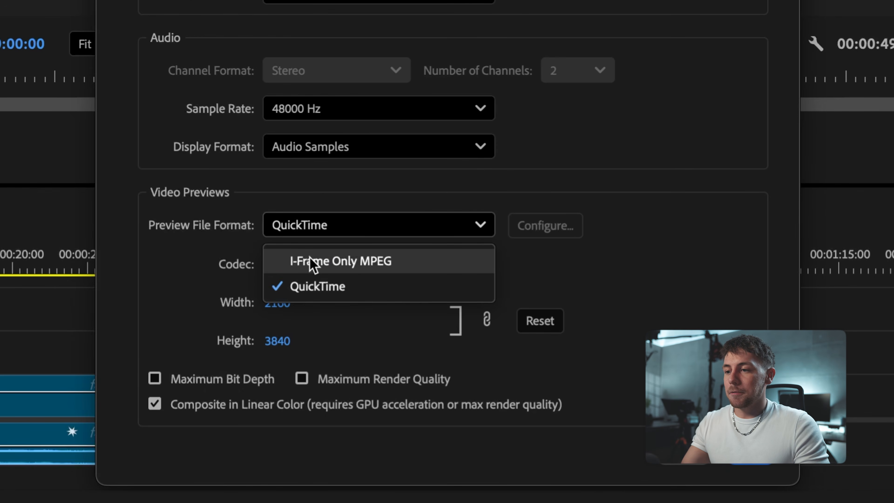
{"action": "left_click", "coordinate": [361, 262]}
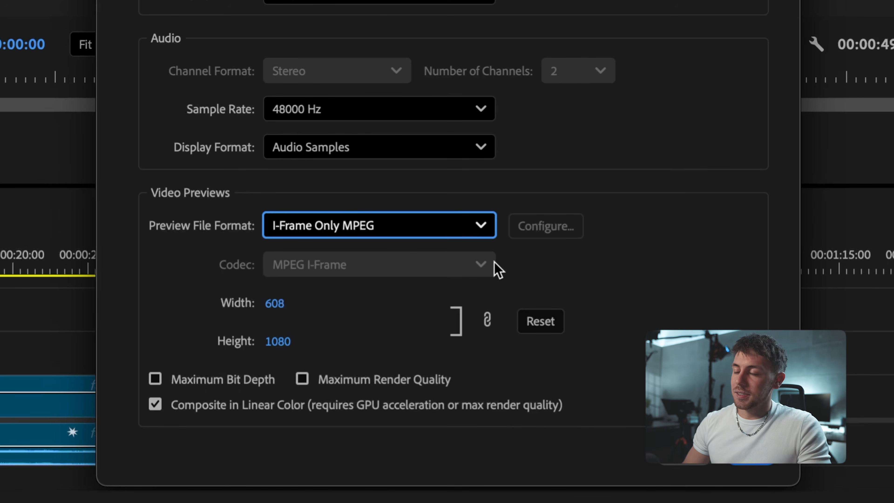
{"action": "left_click", "coordinate": [481, 225]}
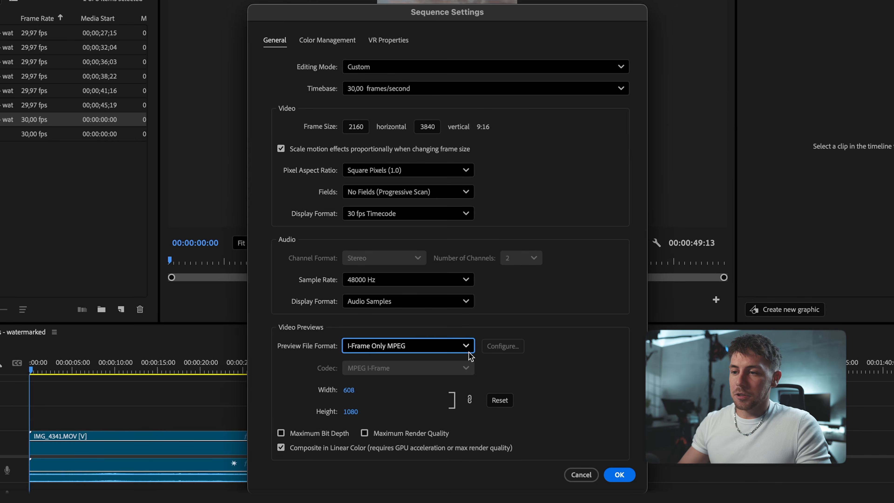
{"action": "left_click", "coordinate": [374, 380]}
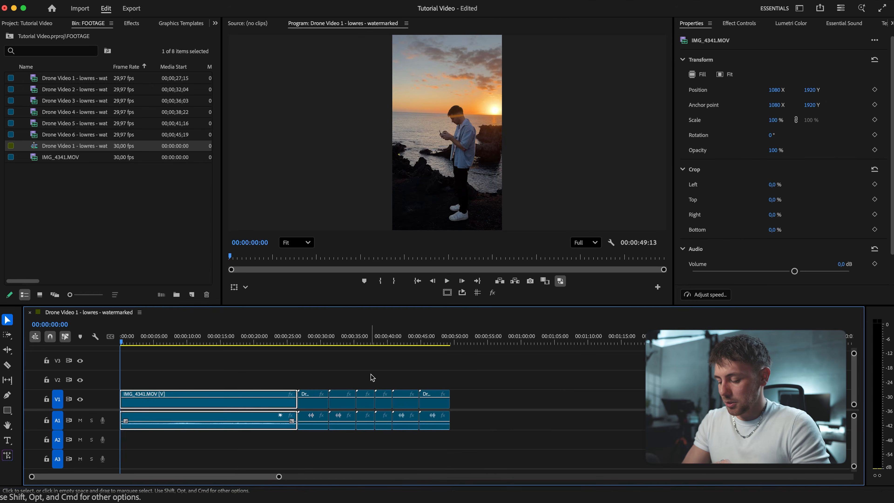
Play the first few seconds of the sequence and pause
{"action": "key", "text": "space"}
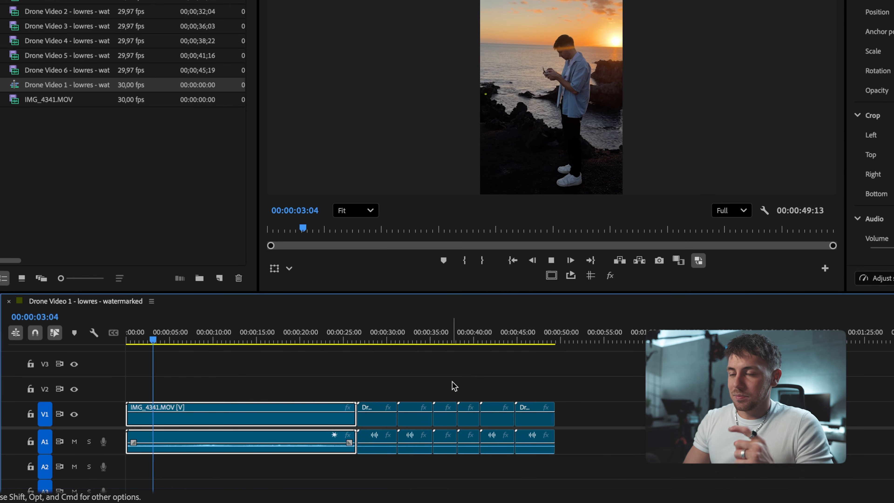
{"action": "key", "text": "space"}
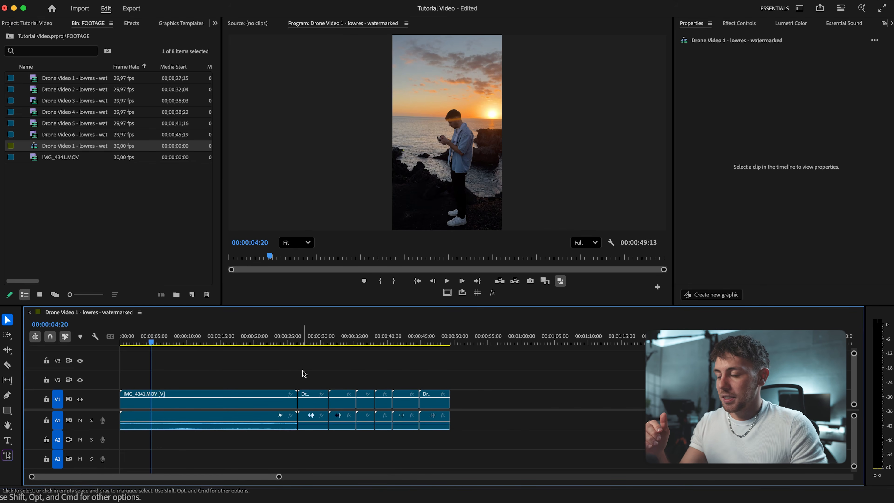
Unlink the video and audio of IMG_4341.MOV and delete its audio clip from track A1
{"action": "left_click", "coordinate": [189, 417]}
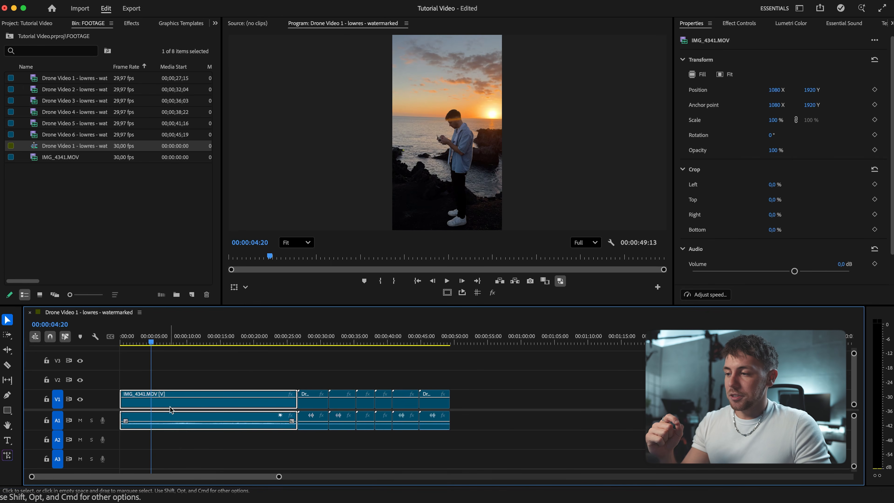
{"action": "right_click", "coordinate": [170, 410]}
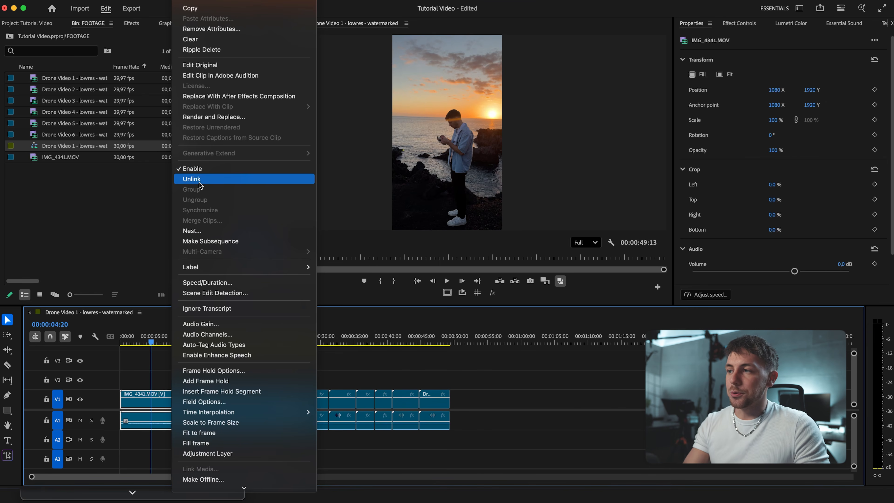
{"action": "left_click", "coordinate": [199, 180]}
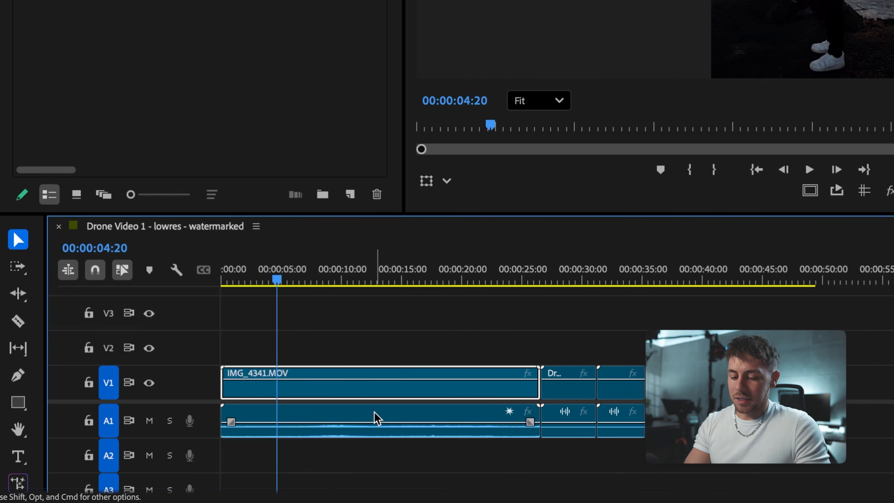
{"action": "left_click", "coordinate": [376, 417]}
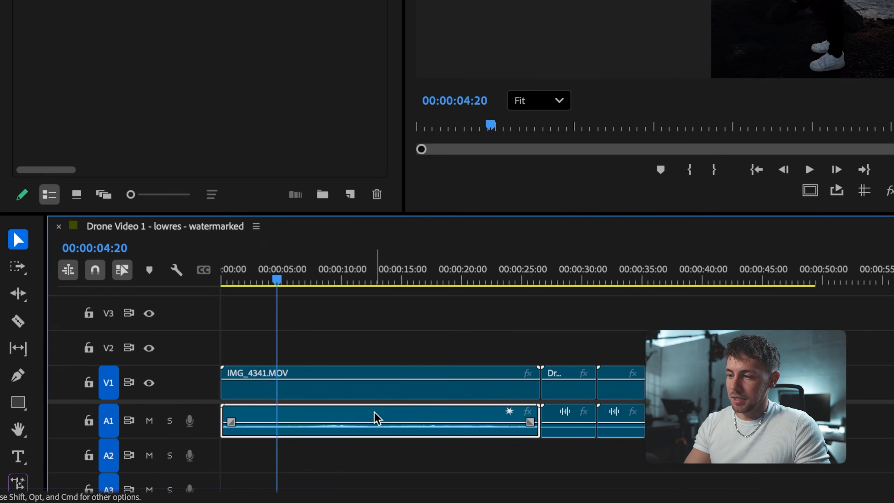
{"action": "key", "text": "Delete"}
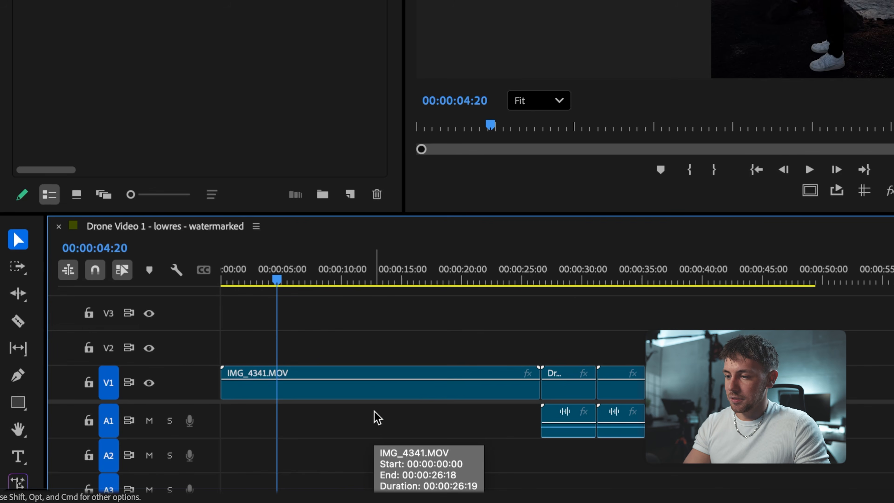
Unlink the six drone clips and delete all their audio clips from track A1
{"action": "left_click_drag", "start_coordinate": [570, 473], "coordinate": [884, 367]}
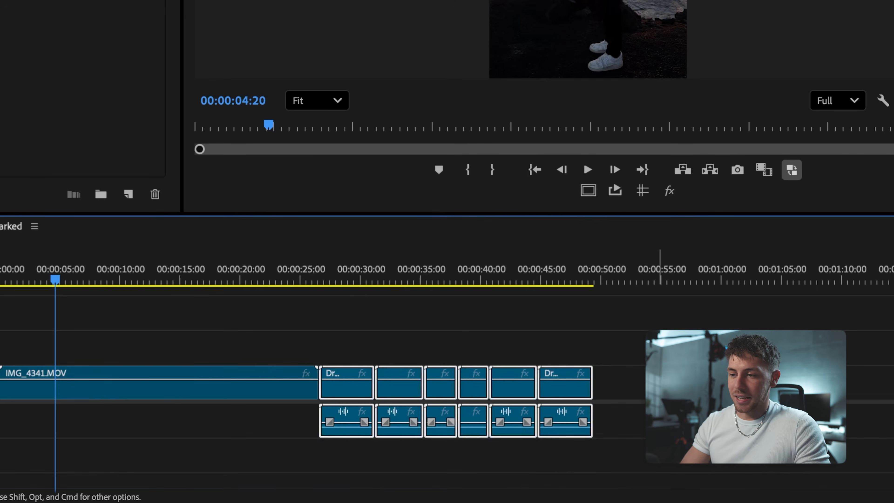
{"action": "left_click_drag", "start_coordinate": [639, 424], "coordinate": [308, 445]}
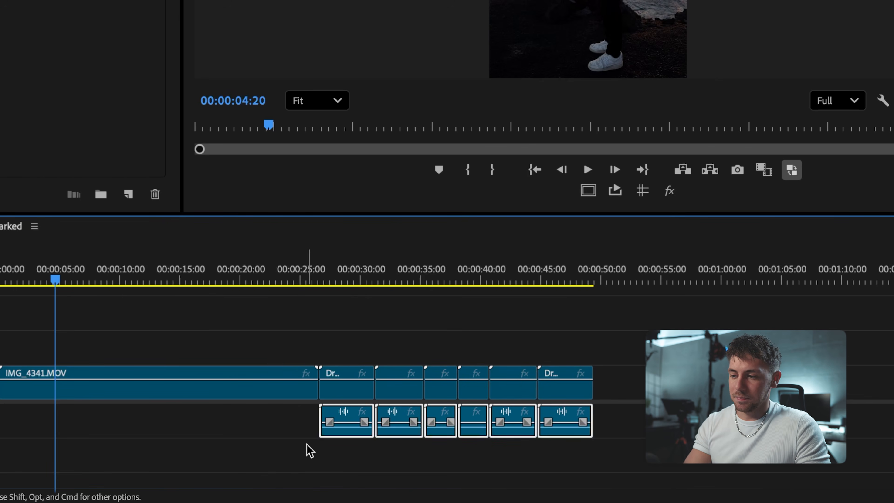
{"action": "key", "text": "Delete"}
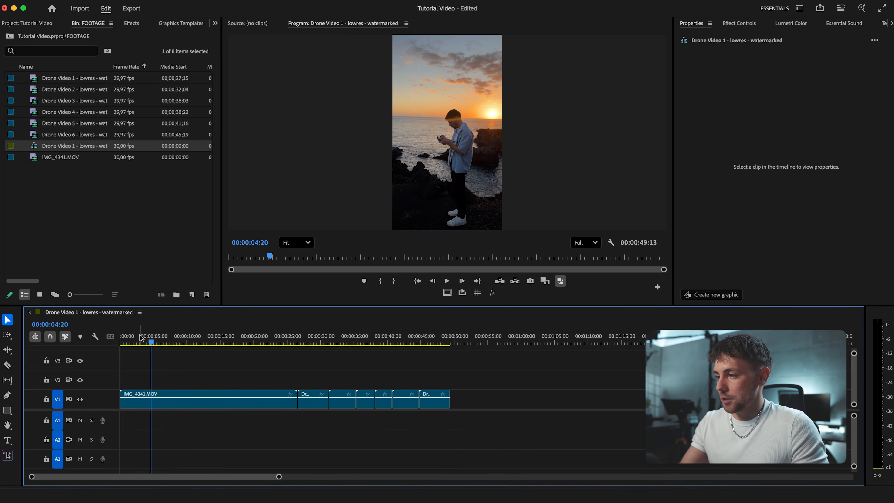
Slide the last drone clip on V1 about six seconds away from the clip before it
{"action": "left_click", "coordinate": [156, 337]}
{"action": "left_click_drag", "start_coordinate": [444, 402], "coordinate": [475, 403]}
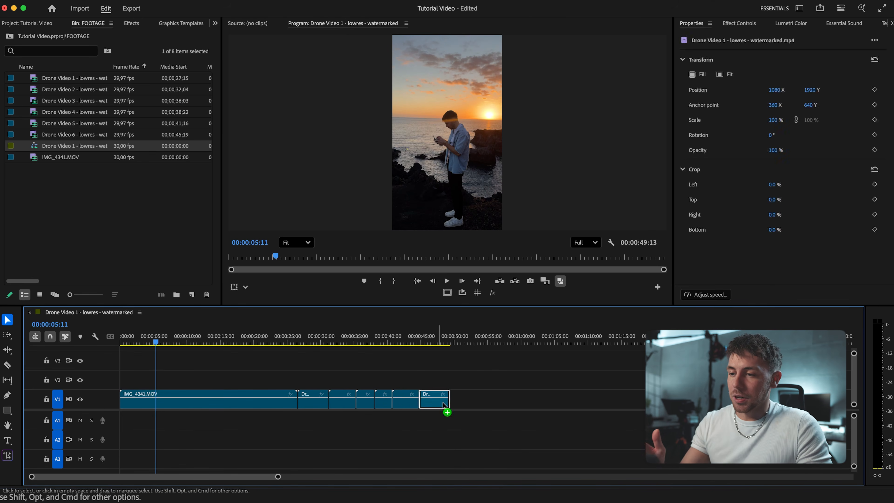
{"action": "left_click_drag", "start_coordinate": [580, 389], "coordinate": [579, 389]}
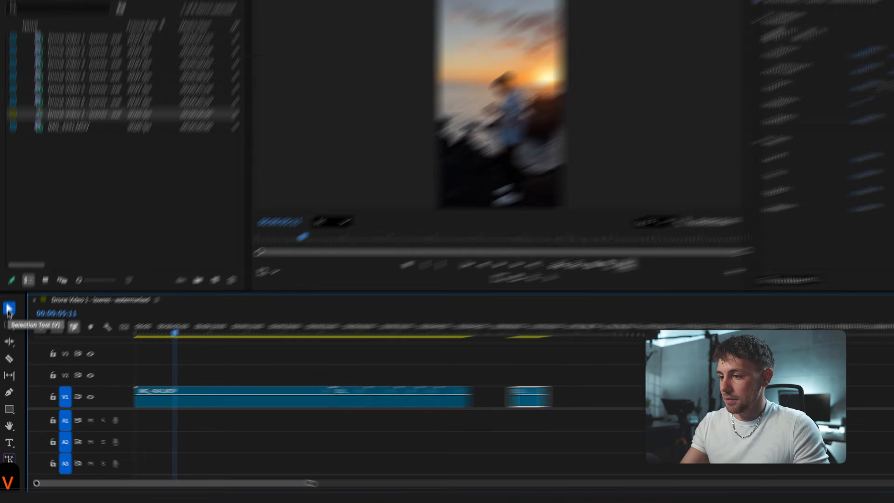
Try moving the second-to-last drone clip against the last one with snapping off and on, and close the gap between them
{"action": "mouse_move", "coordinate": [411, 407]}
{"action": "left_mouse_down"}
{"action": "mouse_move", "coordinate": [413, 389]}
{"action": "mouse_move", "coordinate": [443, 391]}
{"action": "mouse_move", "coordinate": [384, 380]}
{"action": "mouse_move", "coordinate": [411, 407]}
{"action": "left_mouse_up"}
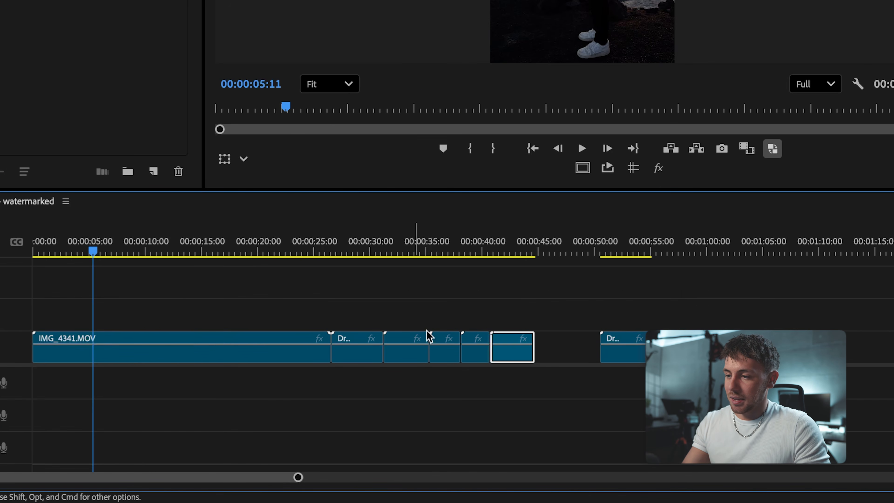
{"action": "left_click_drag", "start_coordinate": [526, 361], "coordinate": [575, 360], "text": "alt"}
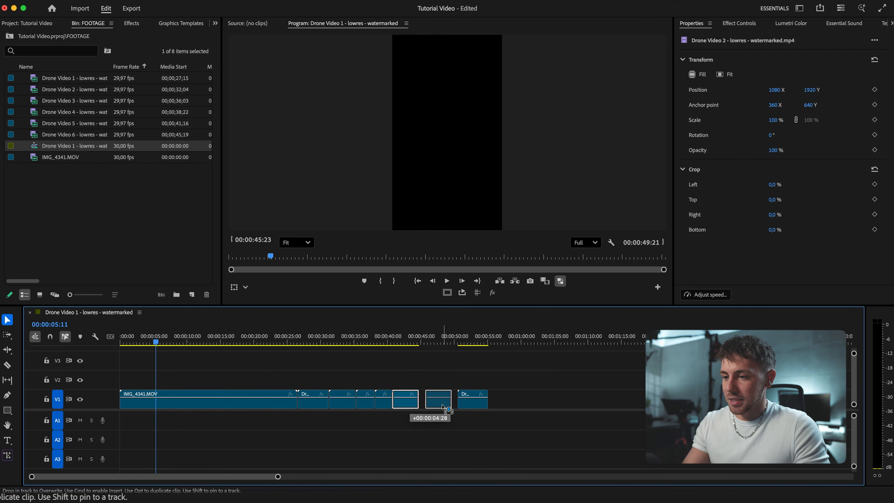
{"action": "left_click_drag", "start_coordinate": [444, 408], "coordinate": [447, 407]}
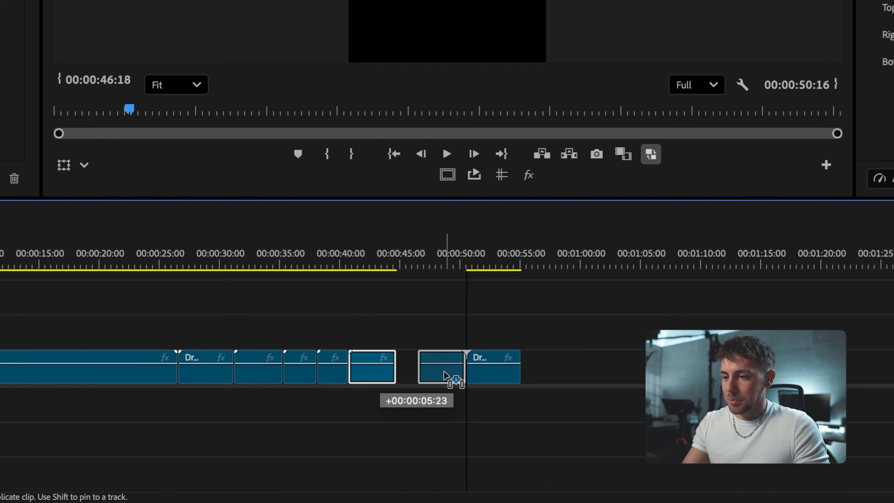
{"action": "left_click_drag", "start_coordinate": [444, 374], "coordinate": [386, 373]}
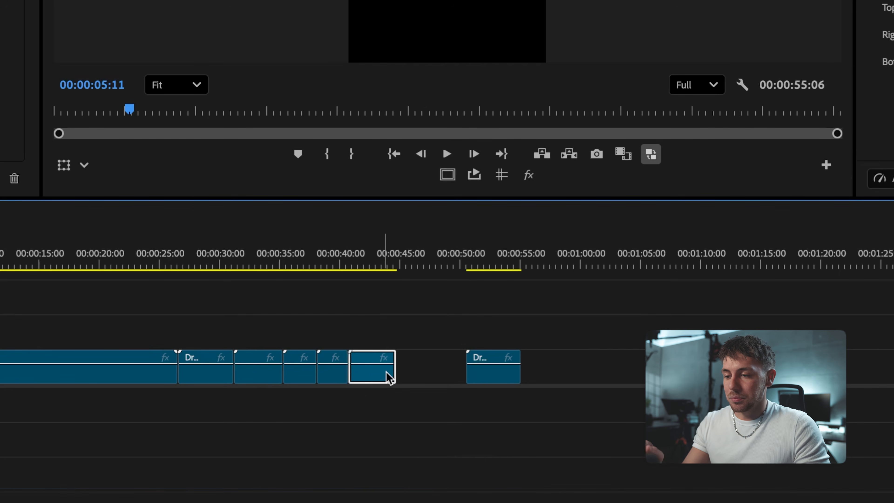
{"action": "left_click_drag", "start_coordinate": [495, 378], "coordinate": [461, 375]}
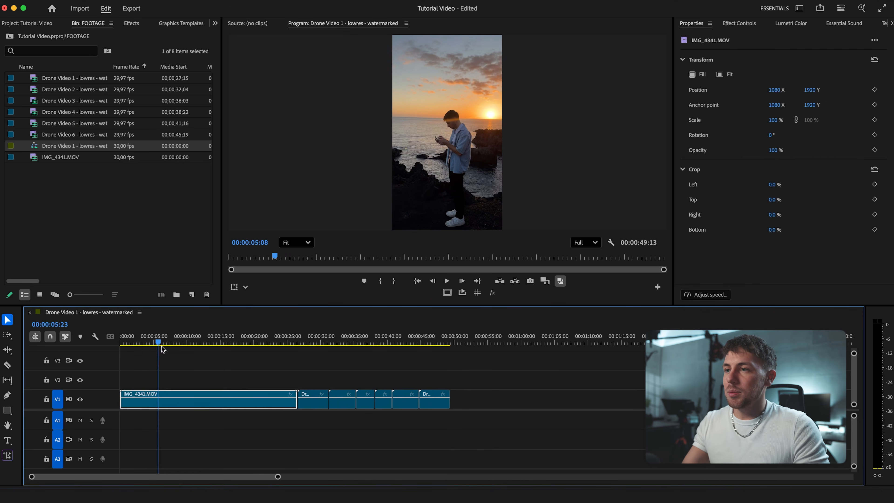
Scrub through IMG_4341.MOV to the drone approaching the hand and split the clip at 00:00:18:25 with the Razor tool
{"action": "left_click_drag", "start_coordinate": [159, 343], "coordinate": [253, 348]}
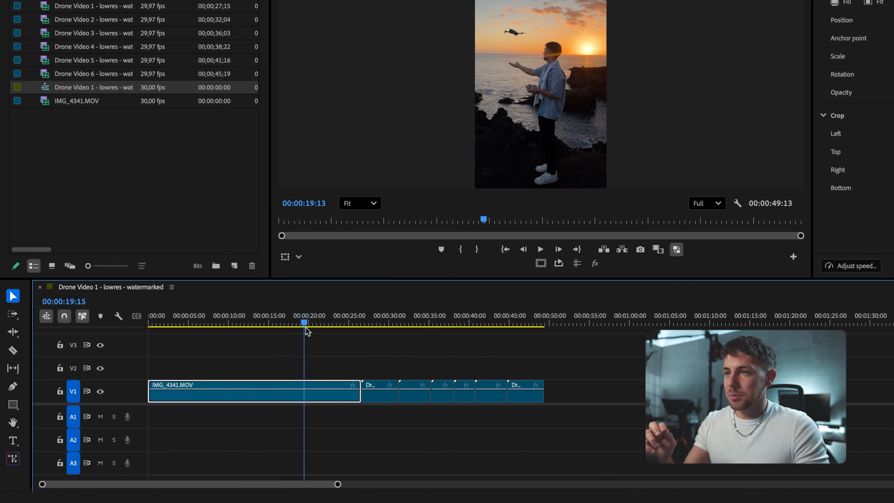
{"action": "left_click_drag", "start_coordinate": [306, 331], "coordinate": [282, 337]}
{"action": "key", "text": "space"}
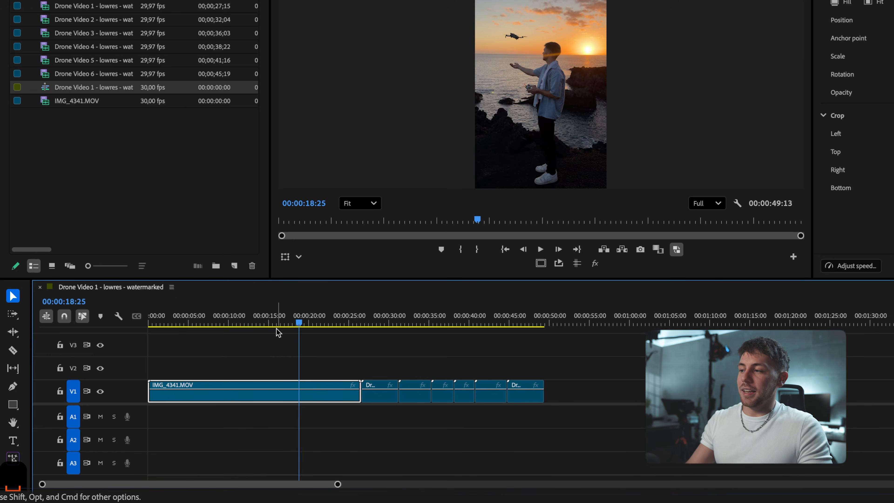
{"action": "left_click", "coordinate": [13, 351]}
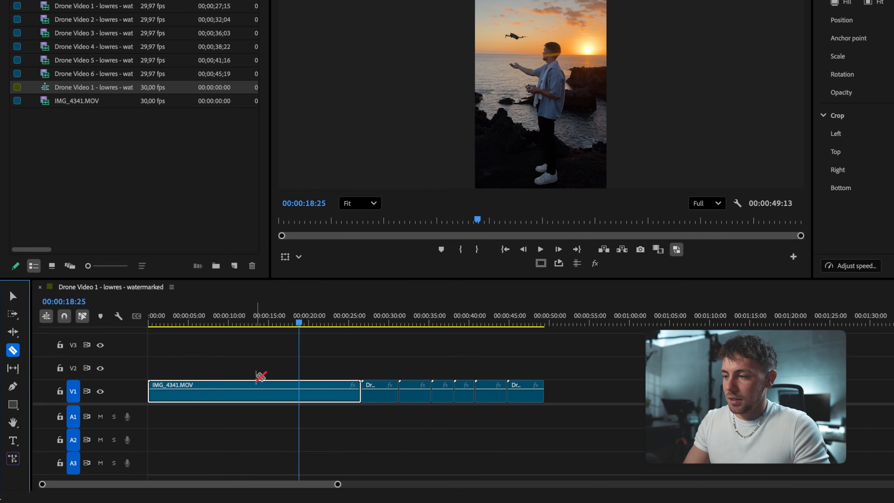
{"action": "left_click", "coordinate": [299, 388]}
Play on from the first cut and split IMG_4341.MOV again at 00:00:21:11
{"action": "key", "text": "space"}
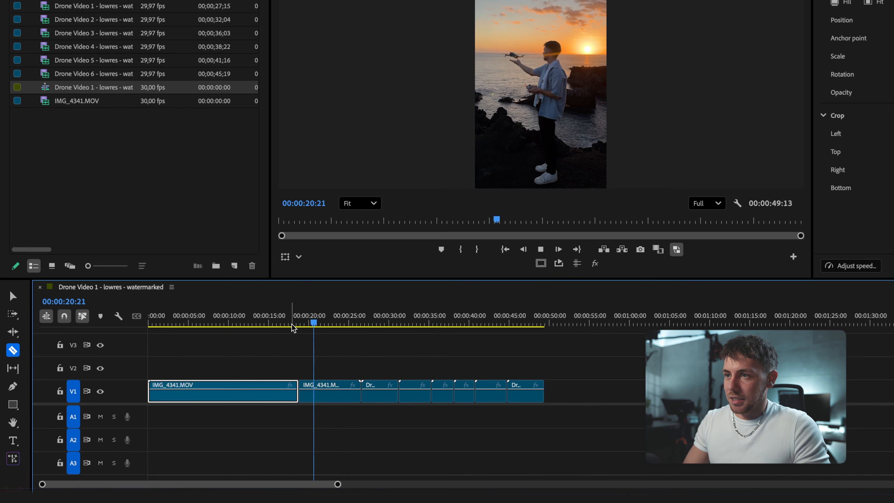
{"action": "key", "text": "space"}
{"action": "left_click", "coordinate": [319, 393]}
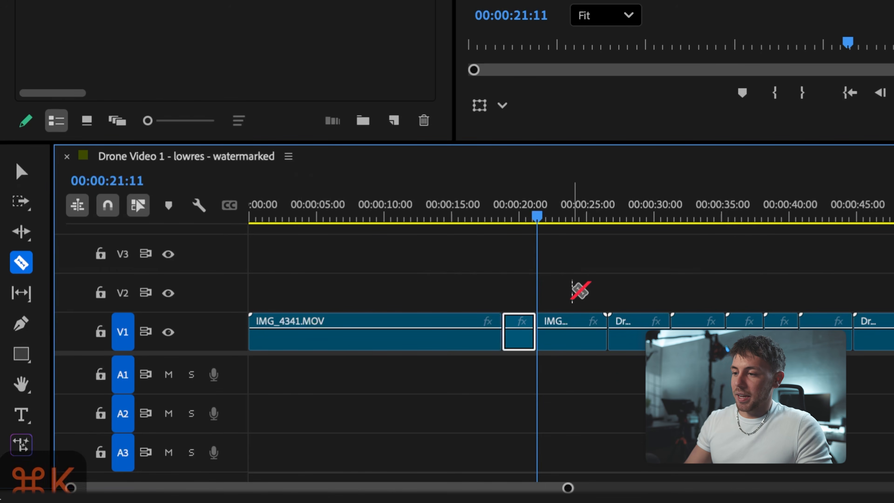
Delete the last and first pieces of IMG_4341.MOV from V1, keeping only the short middle piece
{"action": "key", "text": "v"}
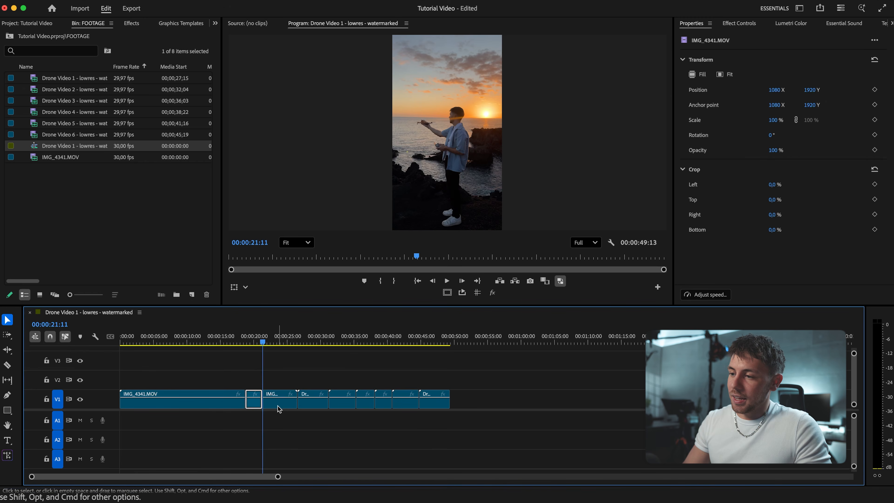
{"action": "left_click", "coordinate": [568, 345]}
{"action": "key", "text": "BackSpace"}
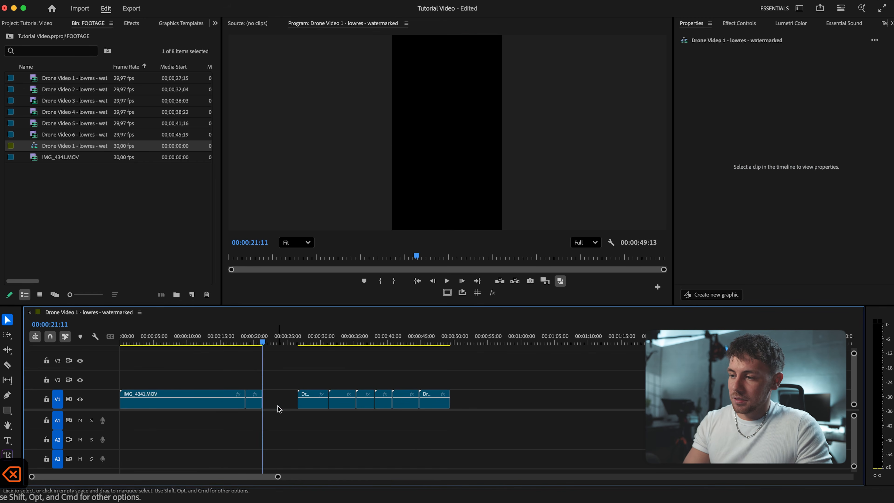
{"action": "left_click", "coordinate": [196, 404]}
{"action": "key", "text": "BackSpace"}
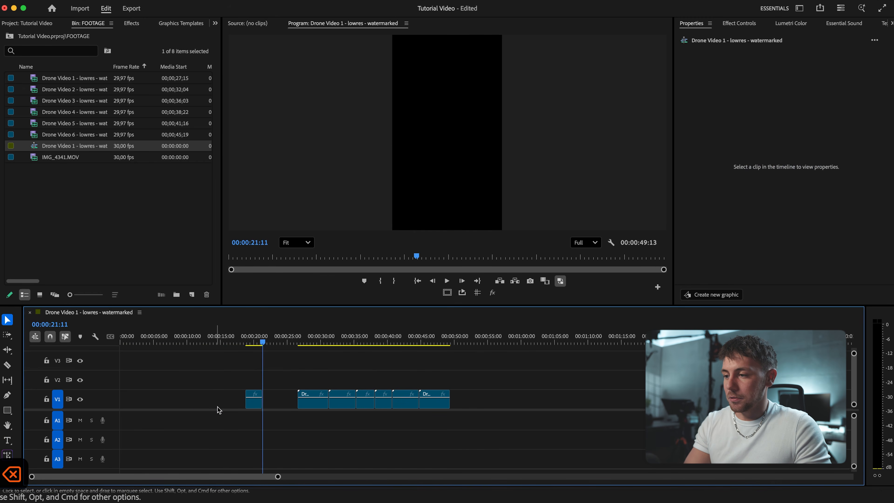
Move the remaining IMG_4341.MOV piece to the start of the sequence and close the gap before the drone clips
{"action": "left_click_drag", "start_coordinate": [254, 401], "coordinate": [108, 399]}
{"action": "left_click_drag", "start_coordinate": [128, 339], "coordinate": [112, 344]}
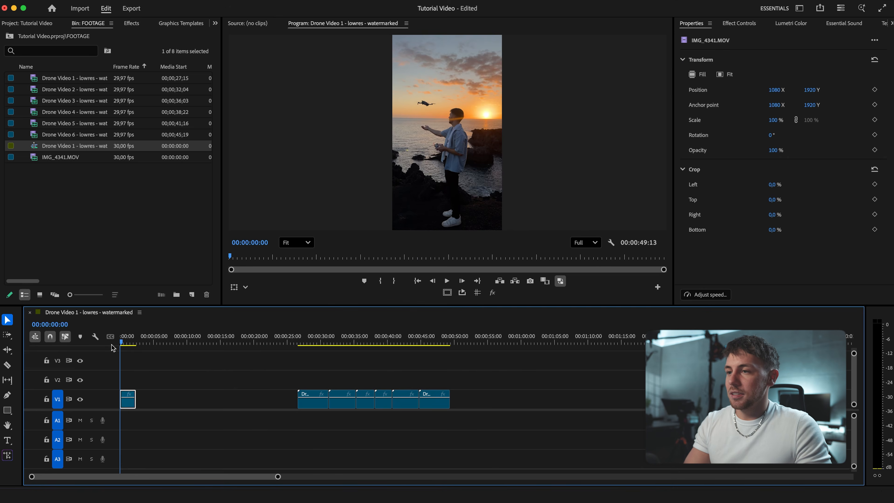
{"action": "key", "text": "space"}
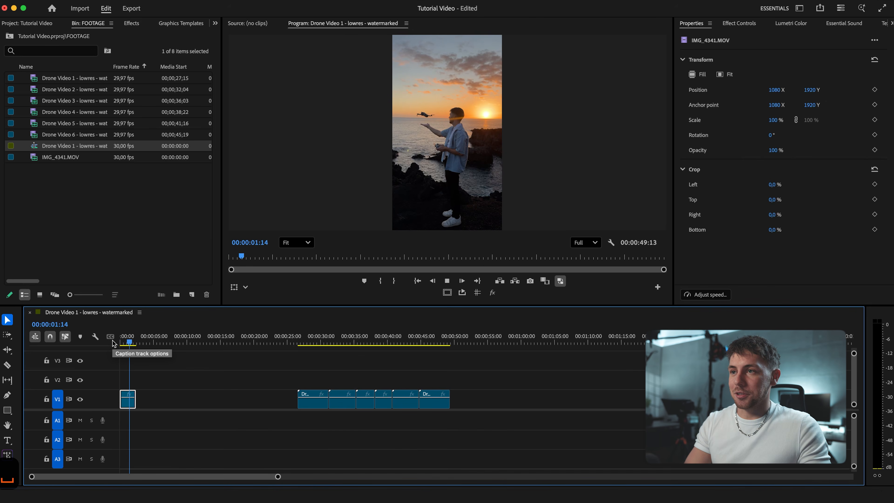
{"action": "key", "text": "space"}
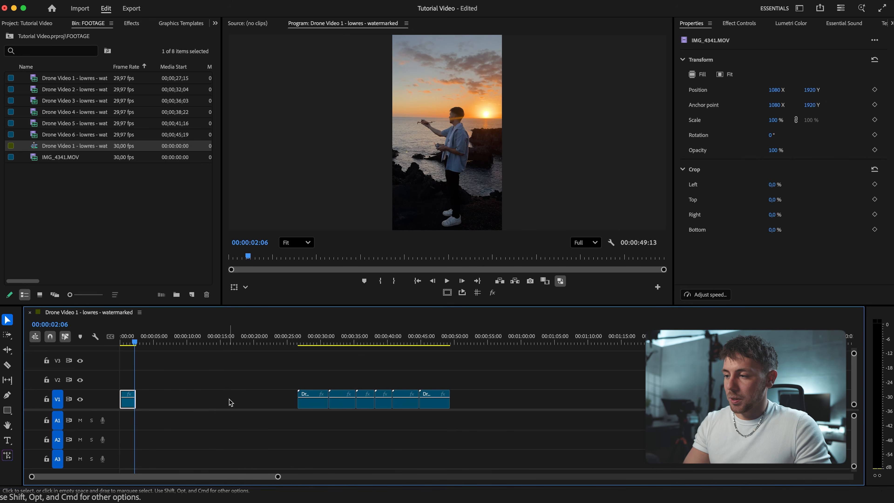
{"action": "left_click", "coordinate": [229, 404]}
{"action": "key", "text": "BackSpace"}
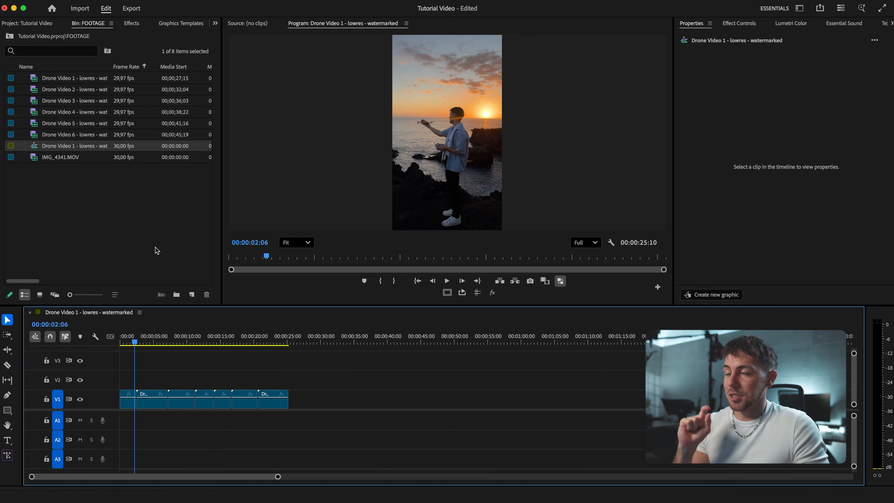
Import the song NM - I Need You.mp3 from the 04 Sample Material folder into the FOOTAGE bin
{"action": "double_click", "coordinate": [157, 230]}
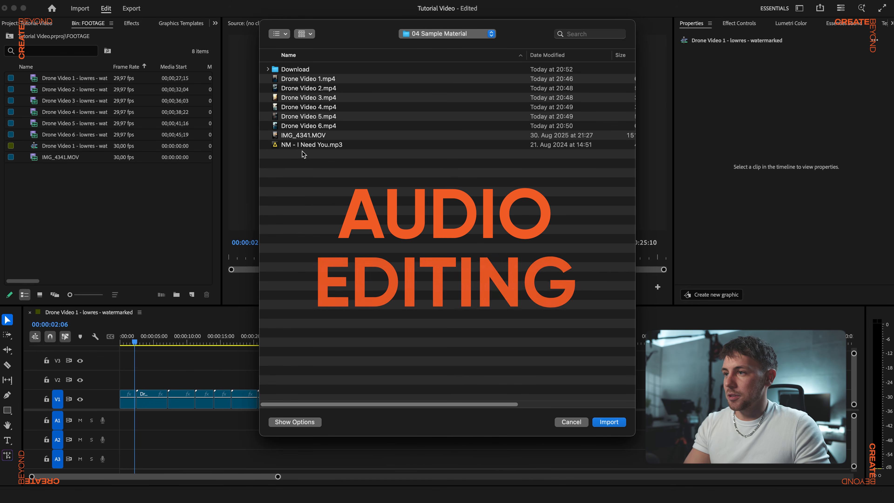
{"action": "double_click", "coordinate": [292, 144]}
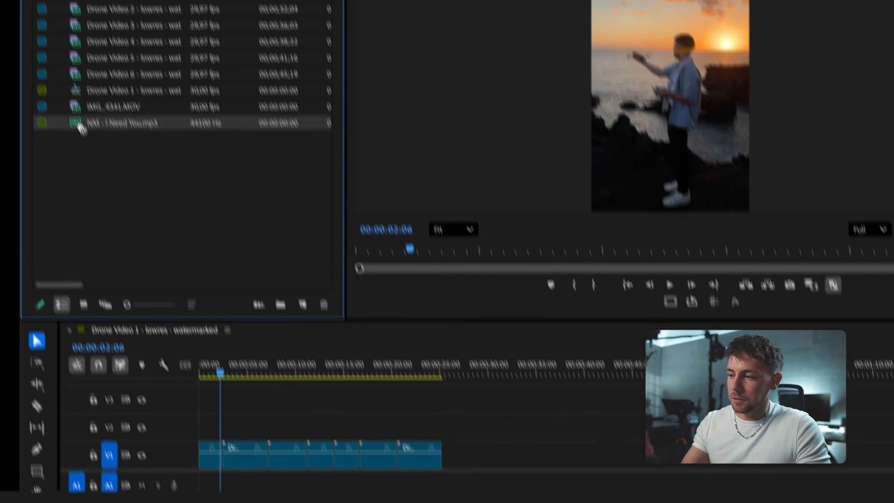
{"action": "left_click_drag", "start_coordinate": [80, 128], "coordinate": [203, 492]}
{"action": "left_click_drag", "start_coordinate": [175, 409], "coordinate": [72, 79]}
{"action": "left_click_drag", "start_coordinate": [54, 146], "coordinate": [48, 123]}
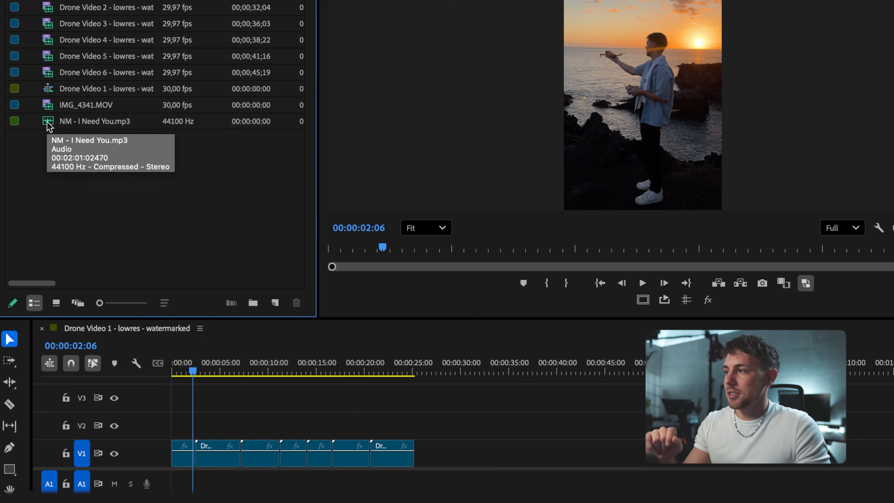
Open NM - I Need You.mp3 in the Source monitor, switching briefly to the Program monitor and back to its waveform
{"action": "double_click", "coordinate": [48, 124]}
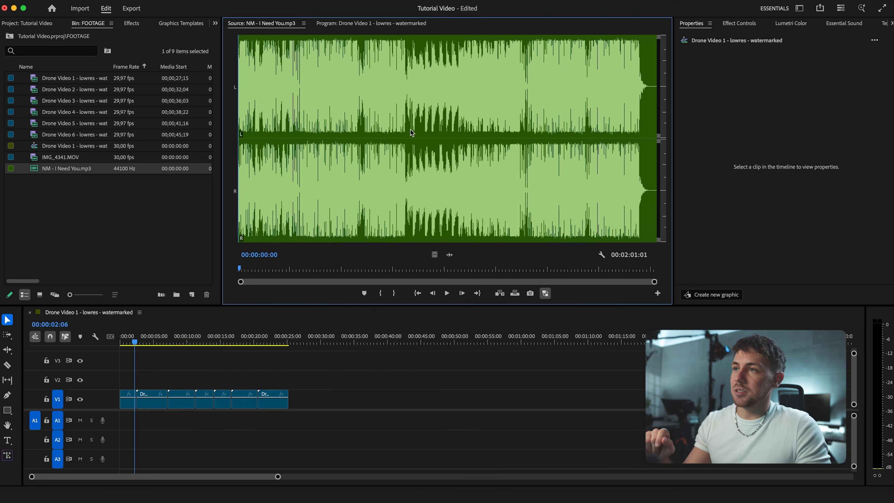
{"action": "left_click", "coordinate": [385, 24]}
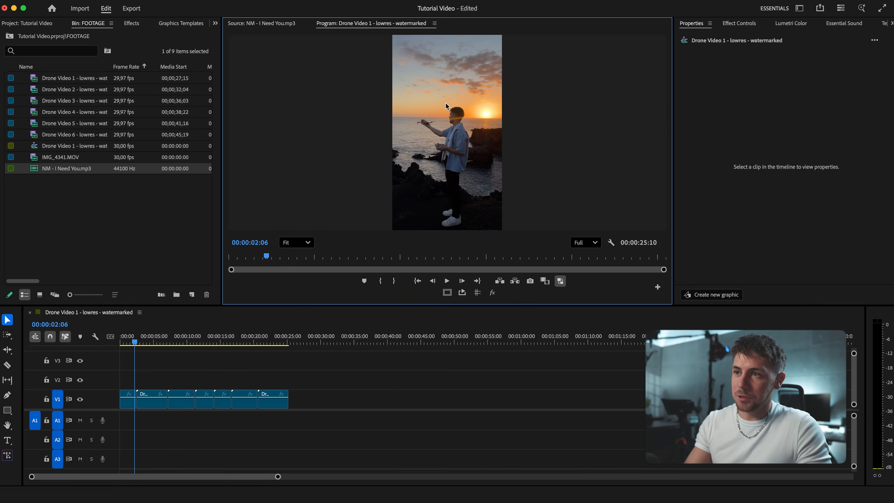
{"action": "left_click", "coordinate": [266, 26]}
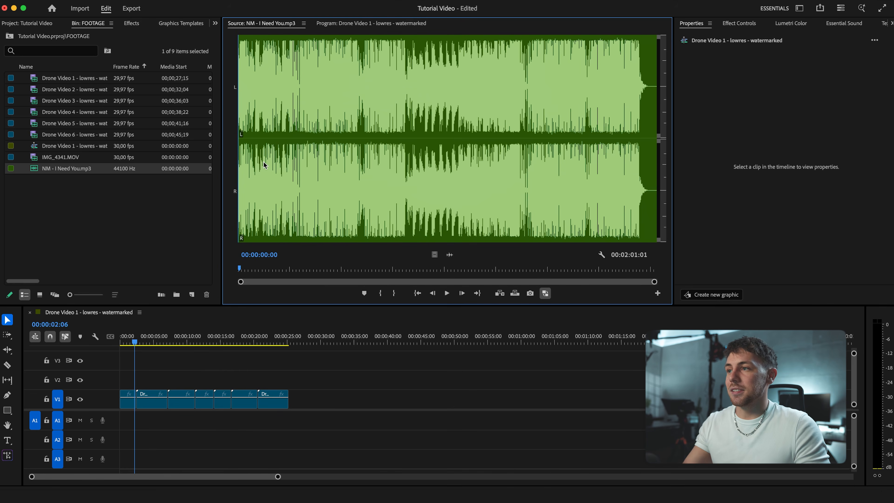
Mark an excerpt of the song with an in point at 00:01:23:06 and an out point at 00:01:28:14
{"action": "left_click", "coordinate": [523, 62]}
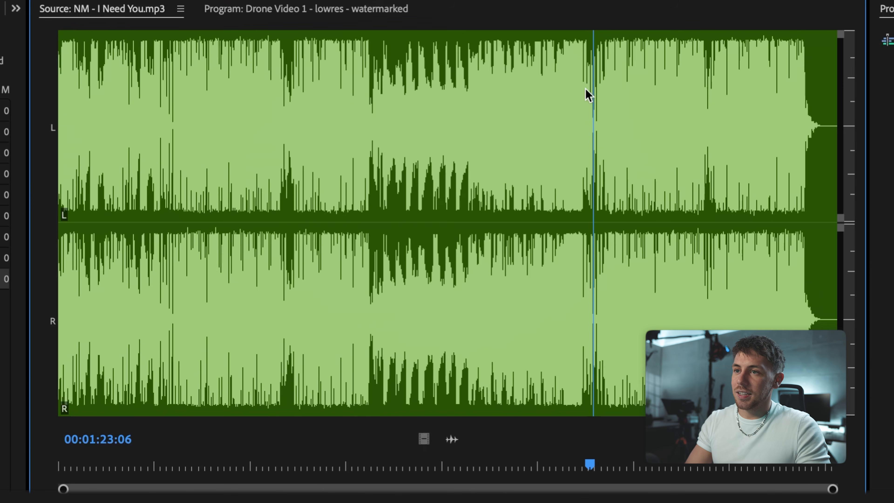
{"action": "key", "text": "i"}
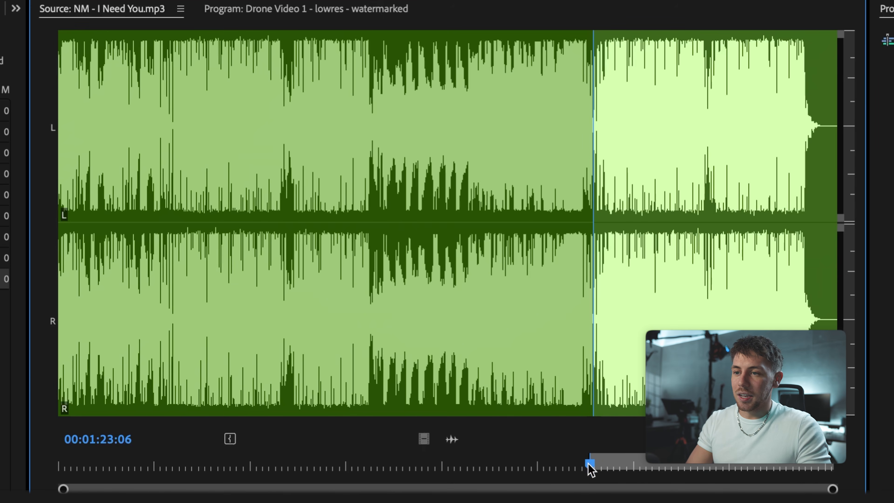
{"action": "left_click_drag", "start_coordinate": [595, 354], "coordinate": [628, 86]}
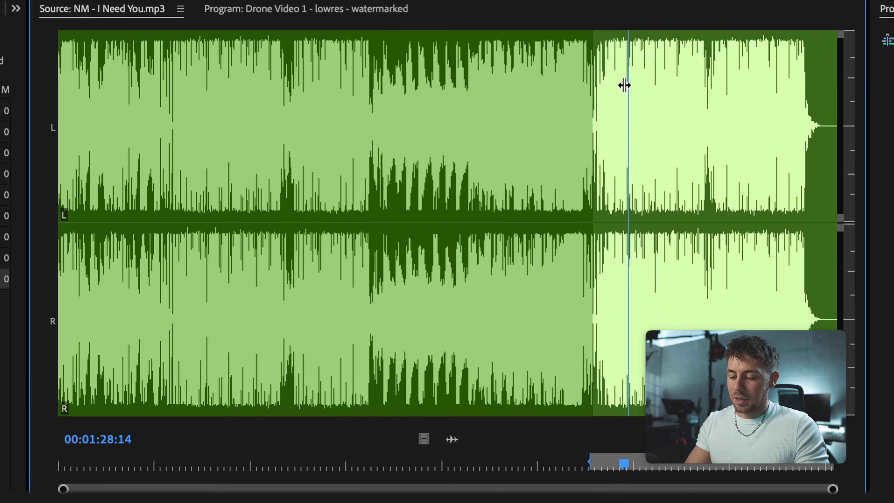
{"action": "key", "text": "o"}
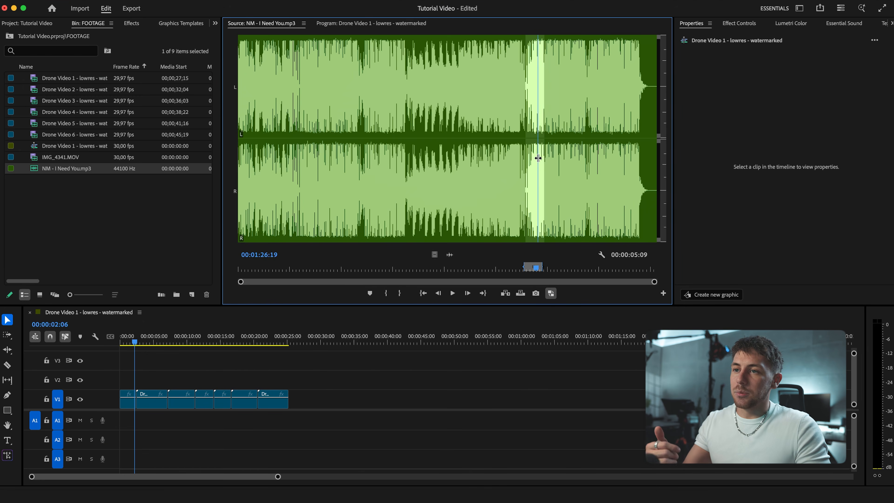
Place the marked song excerpt on track A1 at the start of the sequence, play it and return to the beginning
{"action": "left_click_drag", "start_coordinate": [538, 158], "coordinate": [543, 160]}
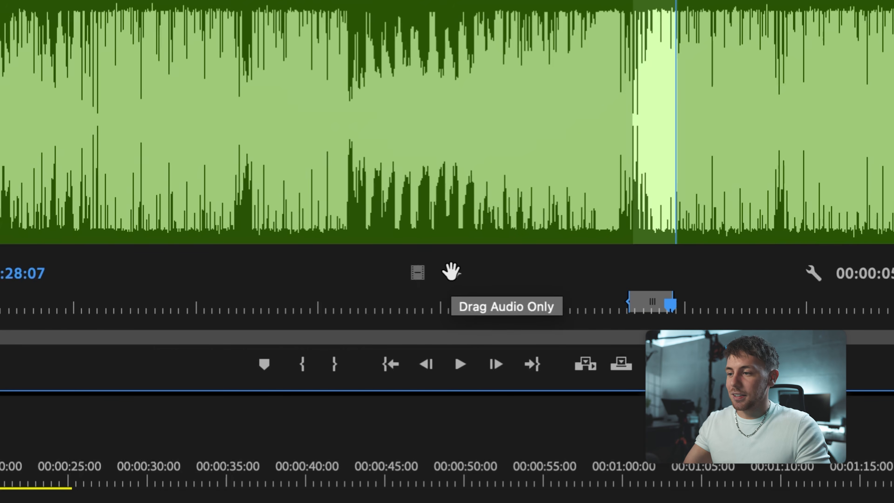
{"action": "left_click_drag", "start_coordinate": [451, 271], "coordinate": [33, 354]}
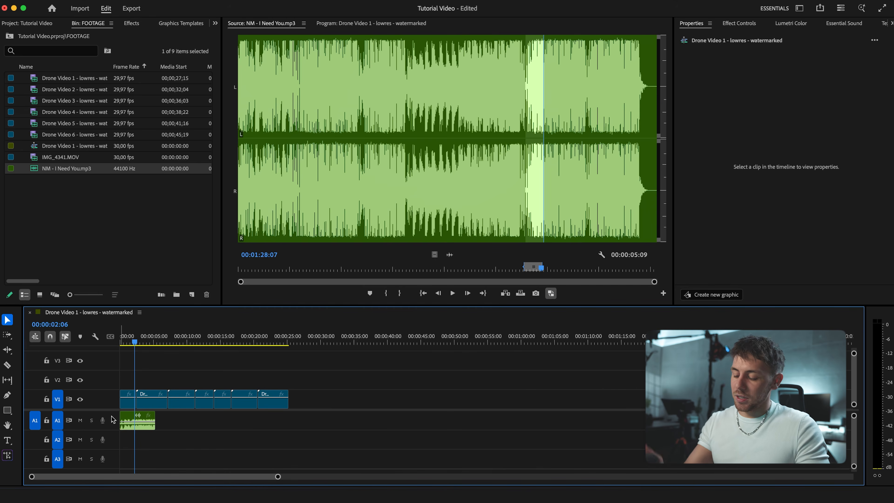
{"action": "key", "text": "space"}
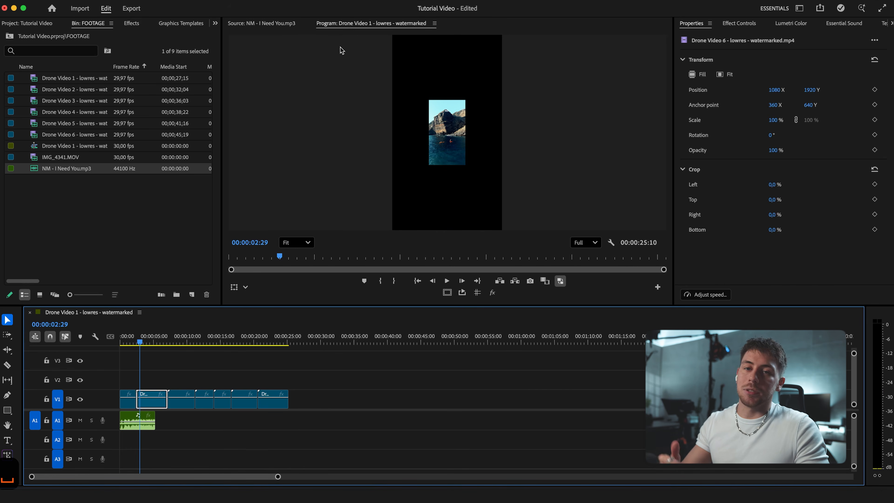
{"action": "key", "text": "Home"}
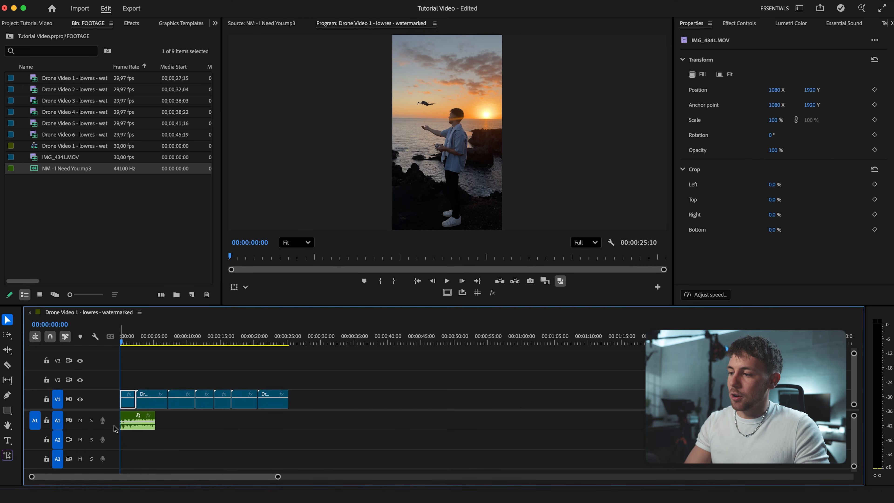
Increase the height of track A1 and lower the song clip's volume to -23.0 dB
{"action": "left_click_drag", "start_coordinate": [114, 430], "coordinate": [113, 446]}
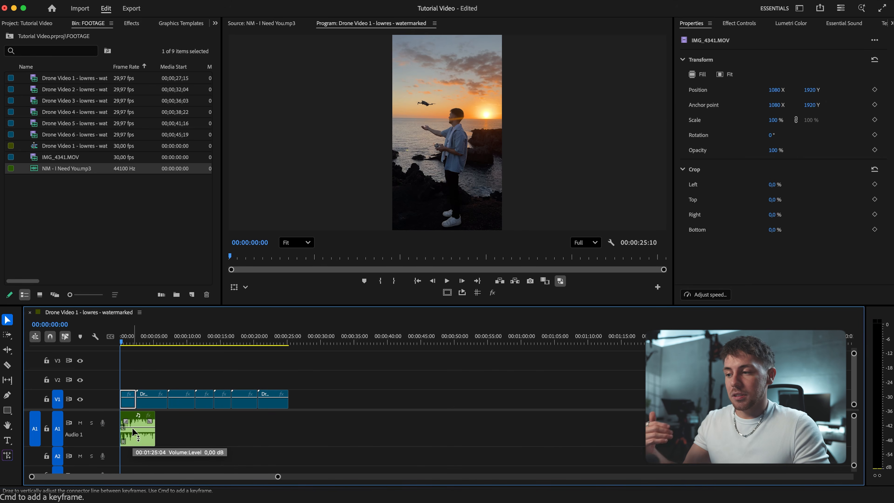
{"action": "left_click_drag", "start_coordinate": [132, 428], "coordinate": [132, 433]}
{"action": "left_click_drag", "start_coordinate": [318, 367], "coordinate": [310, 380]}
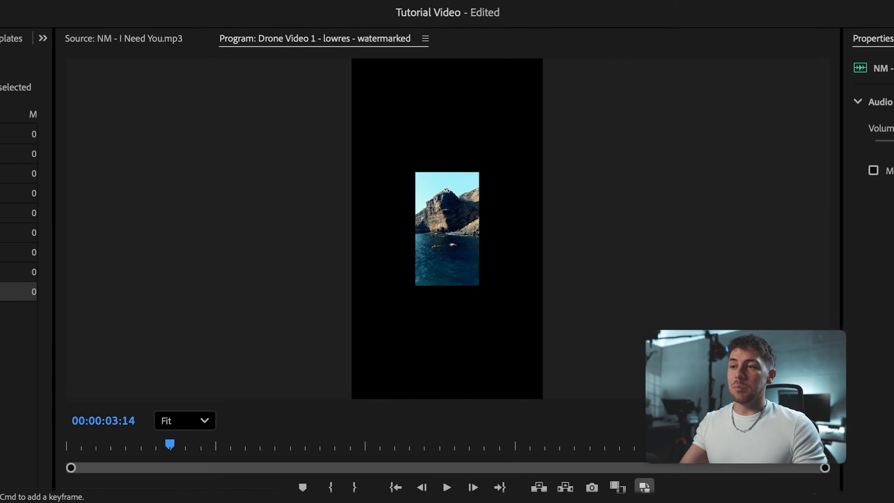
Select all six drone clips on V1 and scale them to the sequence size with Fill frame
{"action": "left_click_drag", "start_coordinate": [144, 343], "coordinate": [144, 342]}
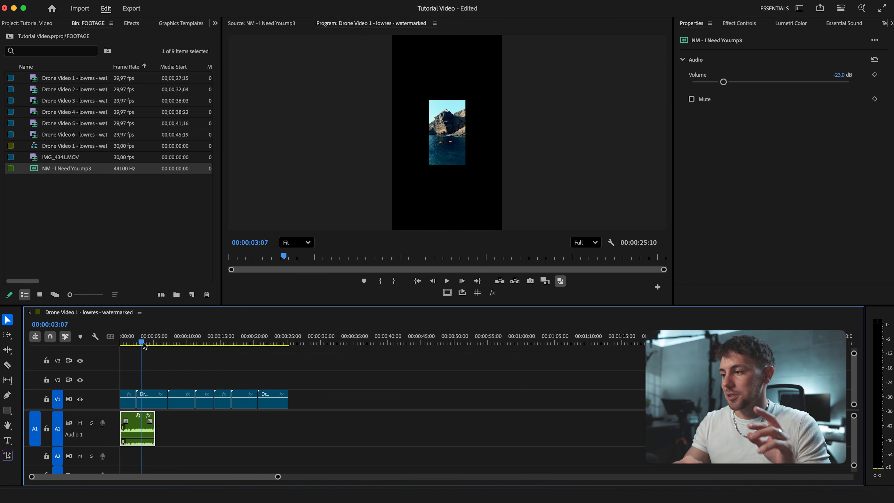
{"action": "left_click_drag", "start_coordinate": [145, 346], "coordinate": [145, 343]}
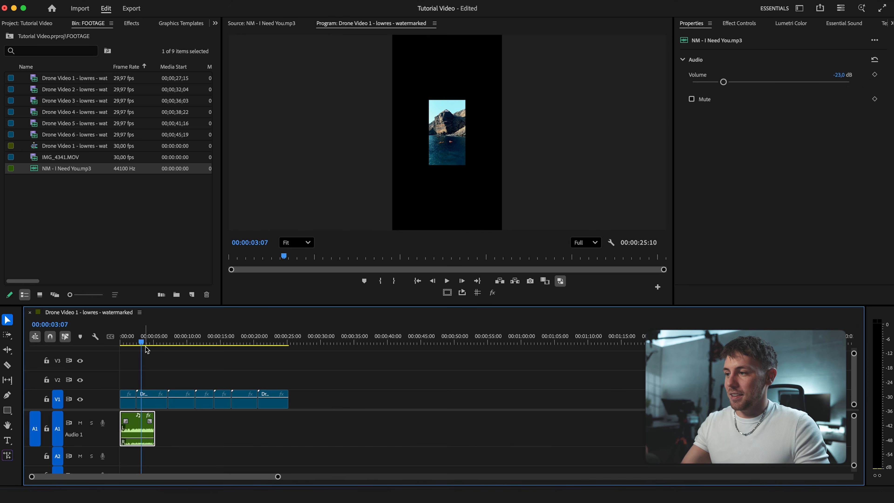
{"action": "left_click_drag", "start_coordinate": [368, 376], "coordinate": [141, 409]}
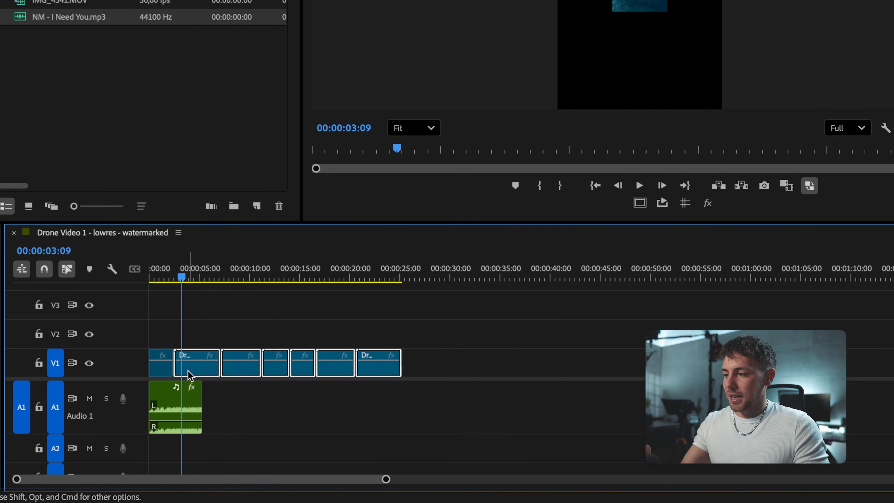
{"action": "right_click", "coordinate": [188, 370]}
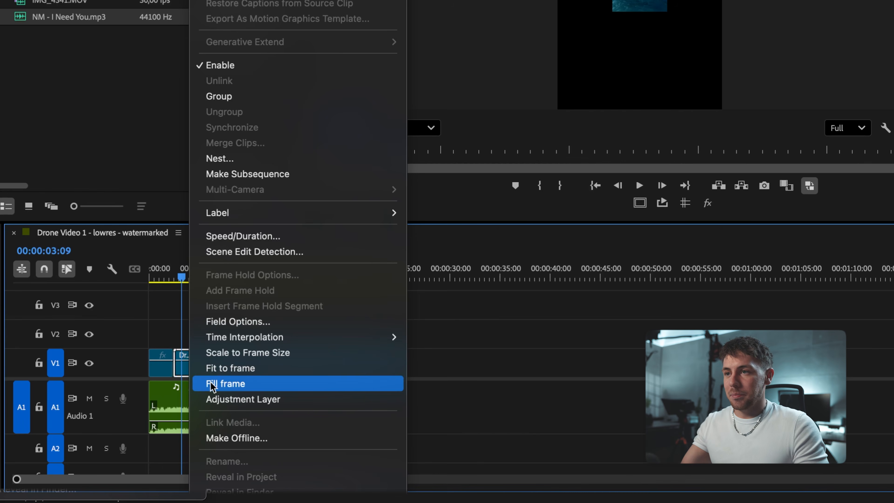
{"action": "left_click", "coordinate": [212, 384]}
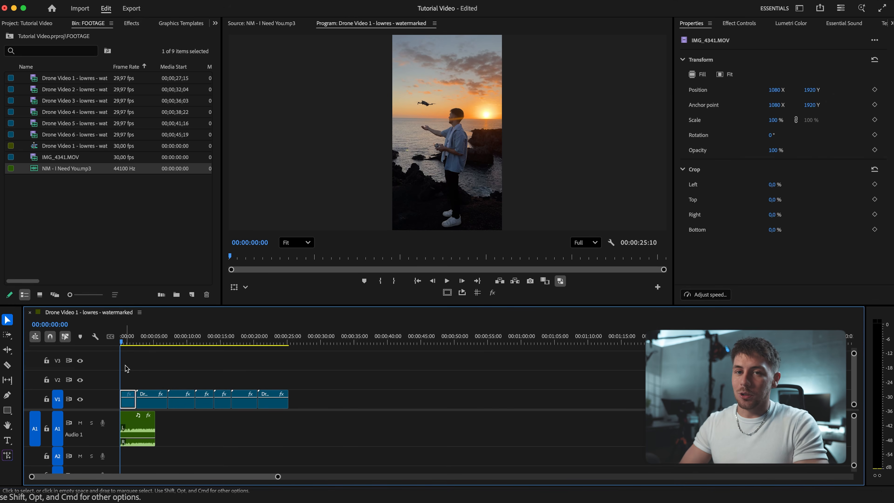
Extend the song clip on A1 so that it ends together with the last drone clip
{"action": "left_click_drag", "start_coordinate": [155, 427], "coordinate": [293, 424]}
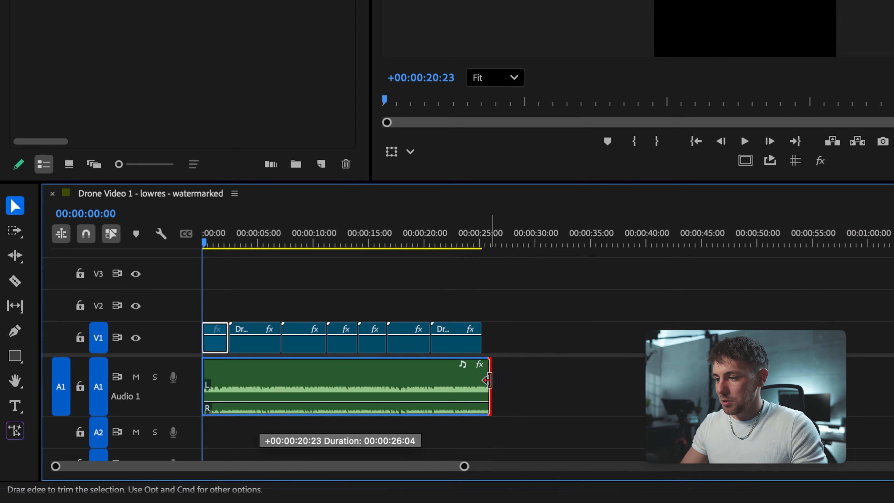
{"action": "left_click_drag", "start_coordinate": [487, 380], "coordinate": [487, 381]}
{"action": "left_click", "coordinate": [389, 379]}
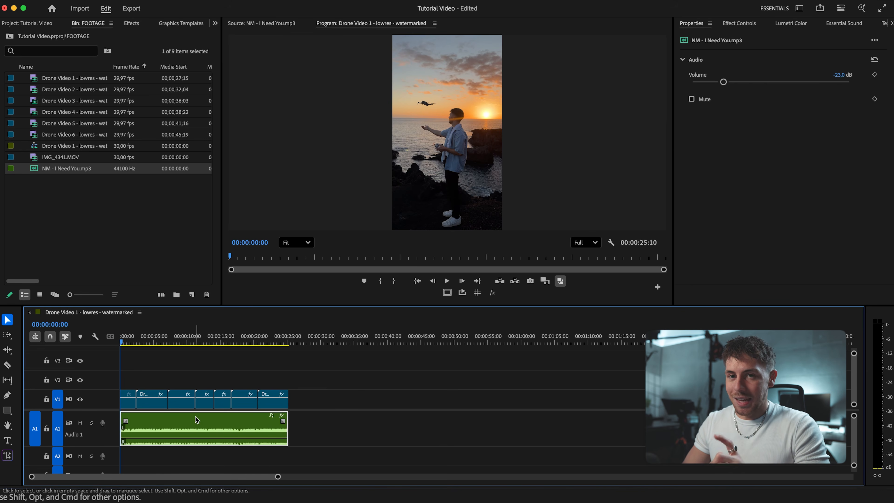
Play the song clip on A1 while adding a marker on each beat, and return to the sequence start
{"action": "key", "text": "space"}
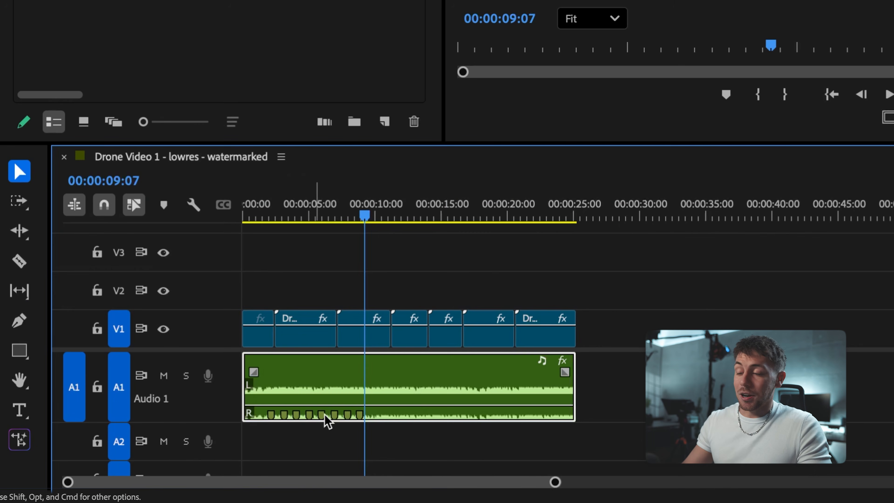
{"action": "left_click_drag", "start_coordinate": [278, 211], "coordinate": [242, 211]}
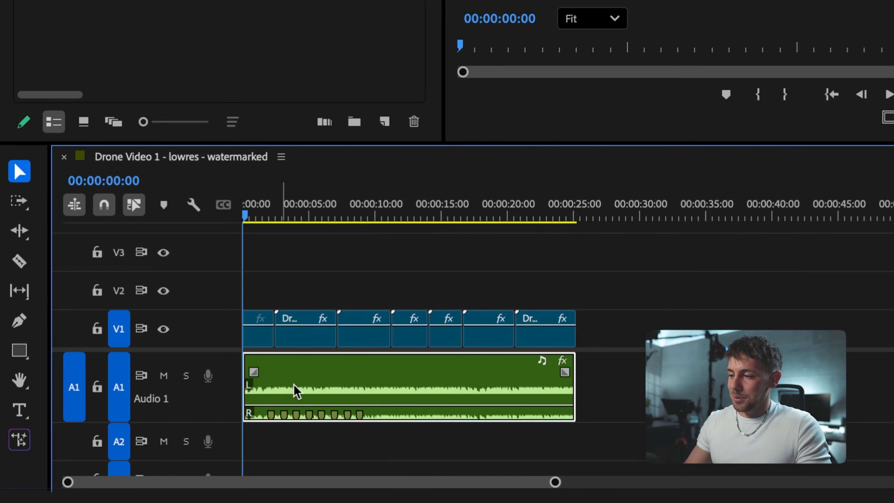
{"action": "scroll", "coordinate": [303, 396], "scroll_direction": "up", "scroll_amount": 4}
{"action": "scroll", "coordinate": [303, 395], "scroll_direction": "up", "scroll_amount": 5}
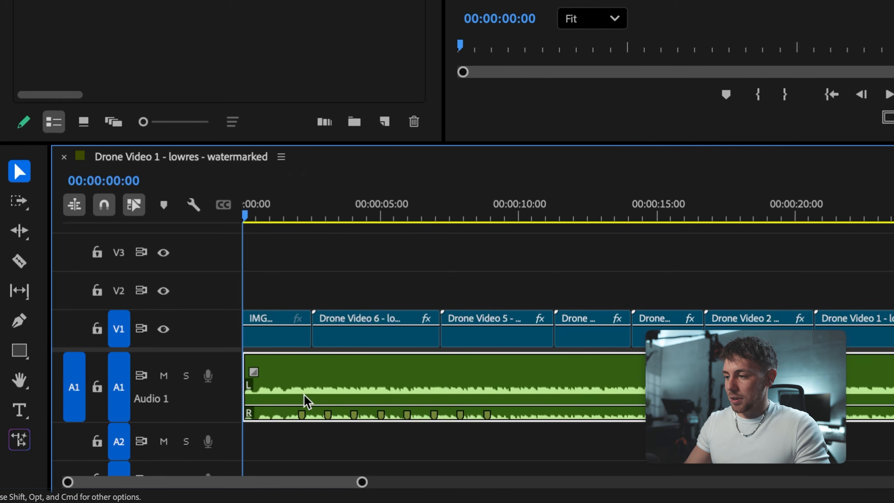
{"action": "scroll", "coordinate": [305, 399], "scroll_direction": "up", "scroll_amount": 1}
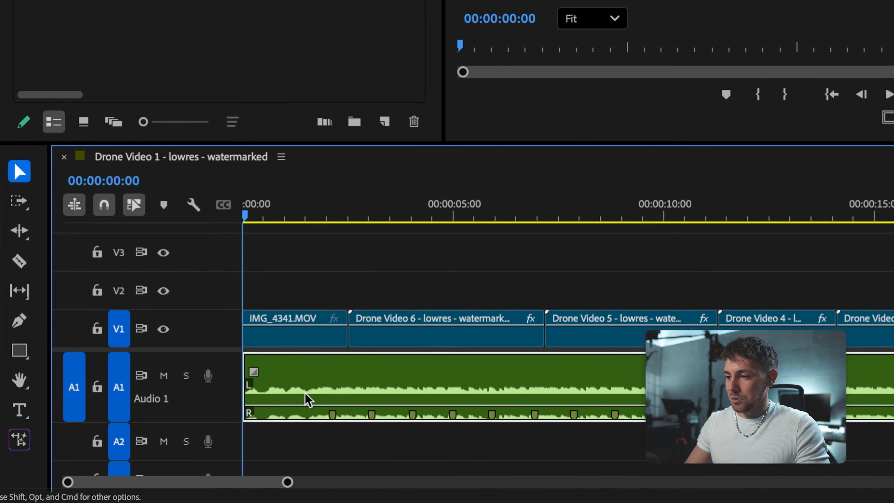
Trim the V1 clips so their cuts match the song's beat markers, and end the last drone clip and song together at 00:00:07:25
{"action": "left_click", "coordinate": [434, 341]}
{"action": "left_click_drag", "start_coordinate": [433, 342], "coordinate": [413, 337]}
{"action": "left_click_drag", "start_coordinate": [628, 343], "coordinate": [527, 341]}
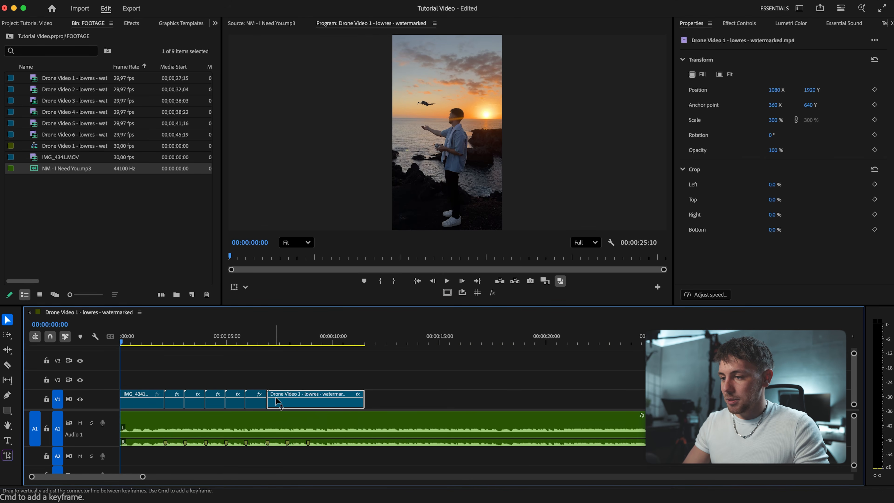
{"action": "left_click_drag", "start_coordinate": [370, 397], "coordinate": [294, 400]}
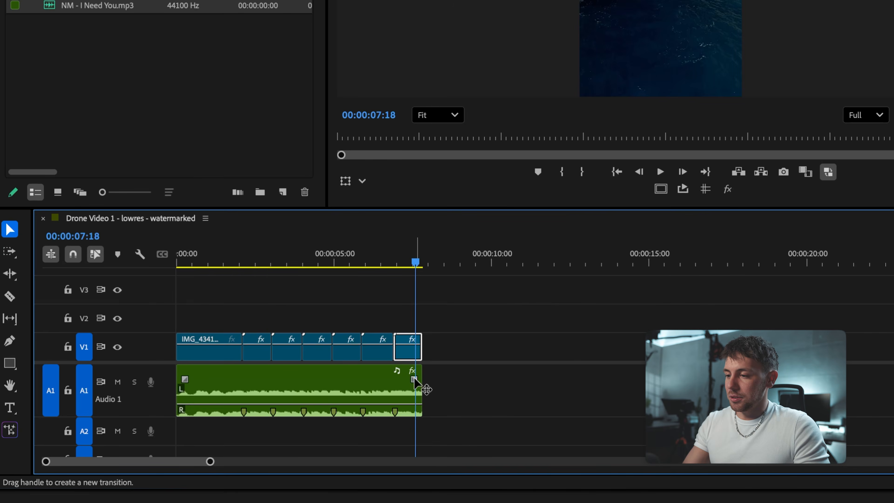
Add a fade-out to the end of the song clip on A1 and play the ending from 00:00:06:02
{"action": "left_click_drag", "start_coordinate": [414, 379], "coordinate": [388, 379]}
{"action": "left_click", "coordinate": [368, 260]}
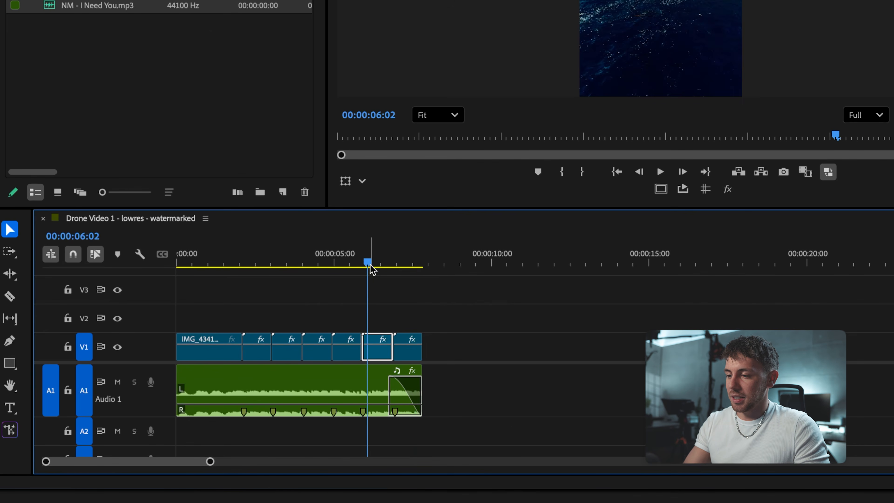
{"action": "key", "text": "space"}
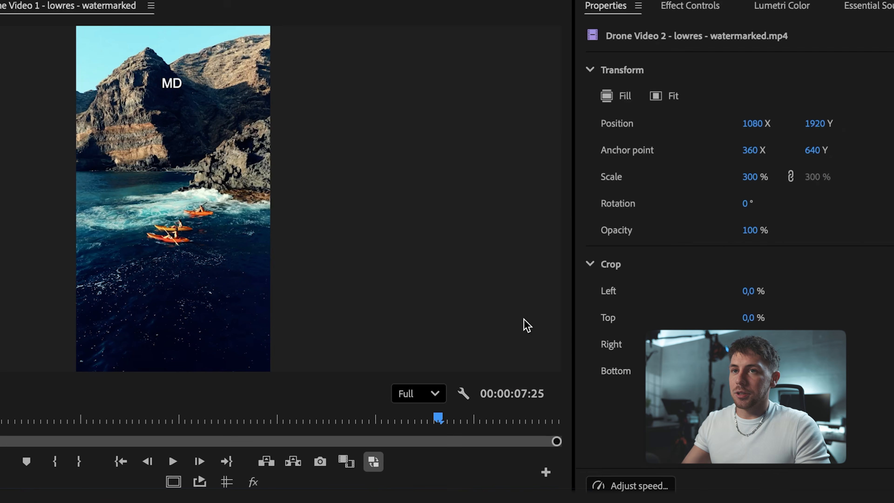
Display the Effect Controls for the selected Drone Video 2 clip
{"action": "left_click", "coordinate": [707, 13]}
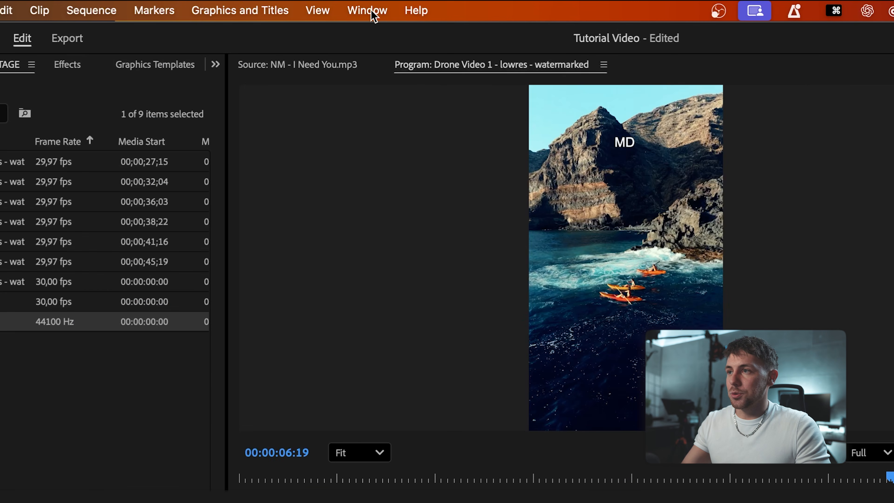
{"action": "left_click", "coordinate": [367, 10]}
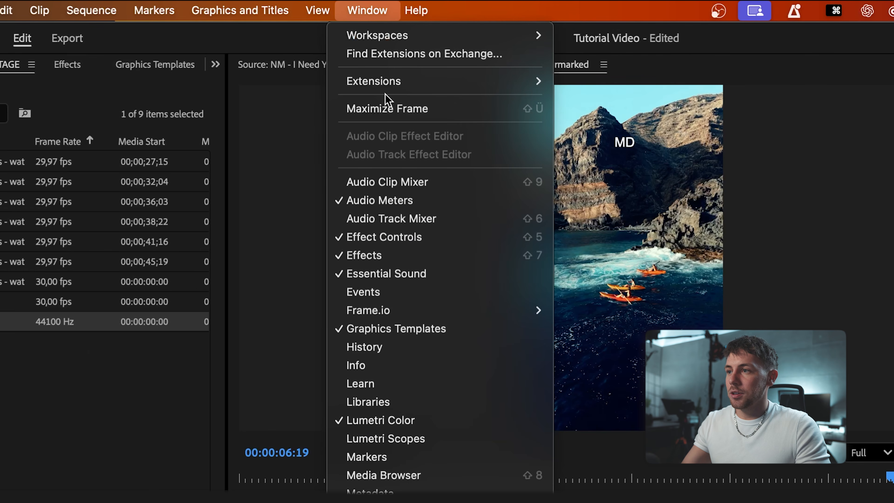
{"action": "left_click", "coordinate": [391, 238]}
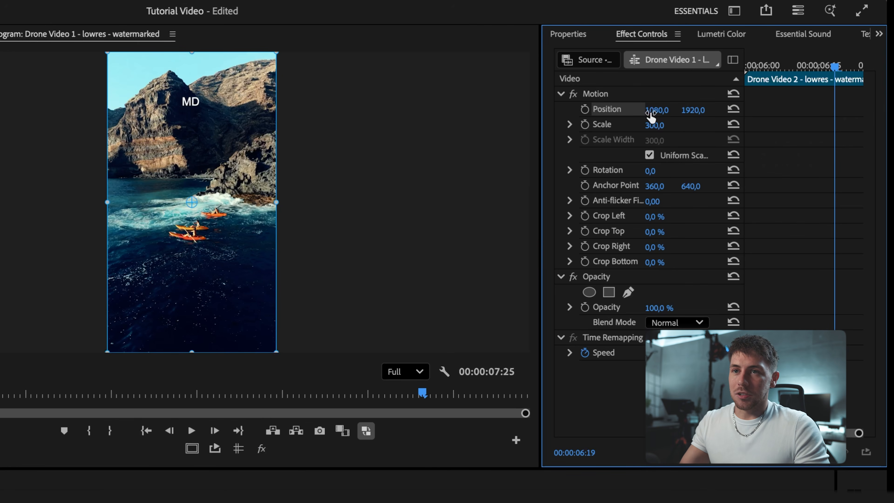
Set the Scale of the Drone Video 2 clip to 200
{"action": "mouse_move", "coordinate": [655, 127]}
{"action": "left_mouse_down"}
{"action": "mouse_move", "coordinate": [756, 126]}
{"action": "mouse_move", "coordinate": [623, 126]}
{"action": "mouse_move", "coordinate": [756, 126]}
{"action": "mouse_move", "coordinate": [658, 132]}
{"action": "left_mouse_up"}
{"action": "left_click", "coordinate": [655, 126]}
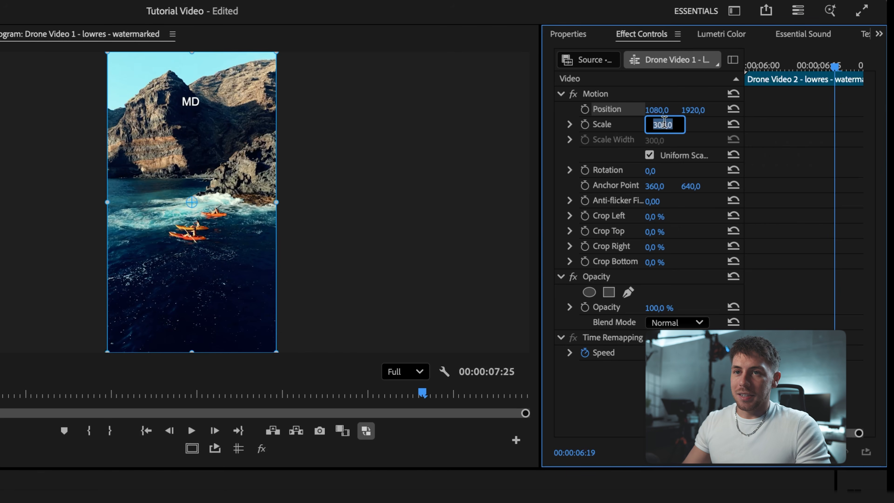
{"action": "type", "text": "2"}
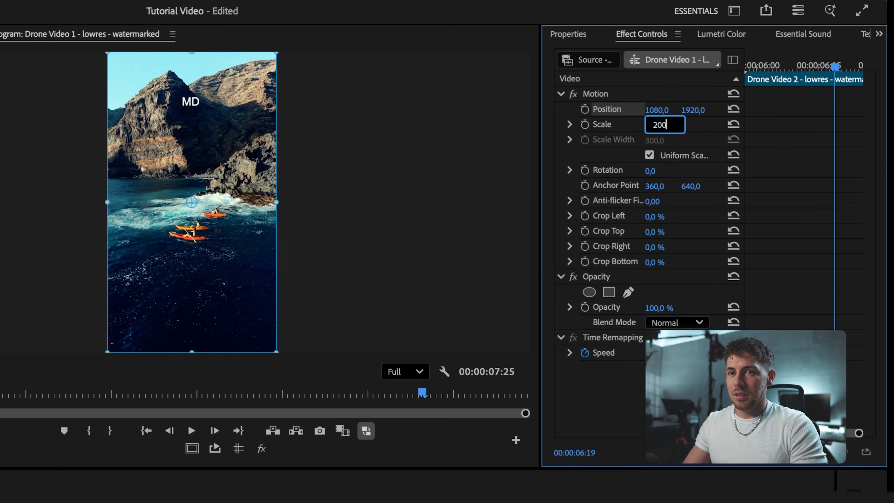
{"action": "type", "text": "00"}
{"action": "key", "text": "Return"}
Nudge the Drone Video 2 clip's Scale in single units and in steps of ten, and set it to 300
{"action": "left_click", "coordinate": [655, 126]}
{"action": "key", "text": "Up"}
{"action": "key", "text": "Up"}
{"action": "key", "text": "Up"}
{"action": "key", "text": "Up"}
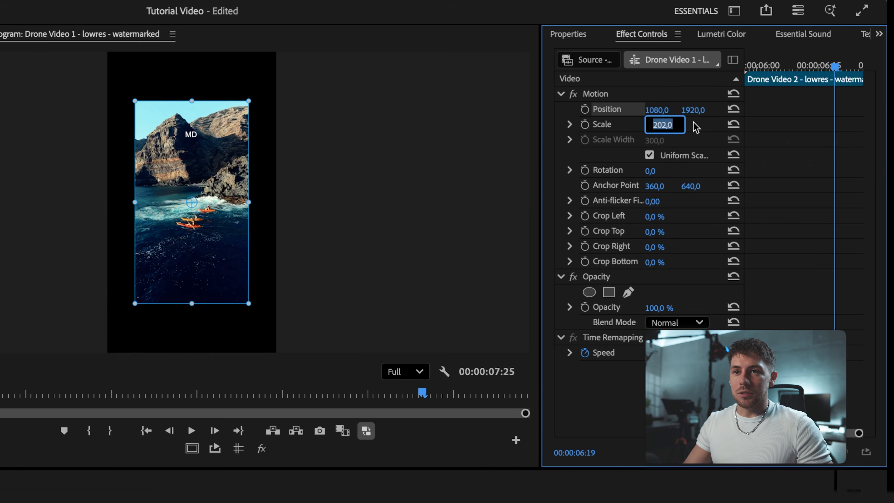
{"action": "key", "text": "Down"}
{"action": "key", "text": "Down"}
{"action": "key", "text": "Down"}
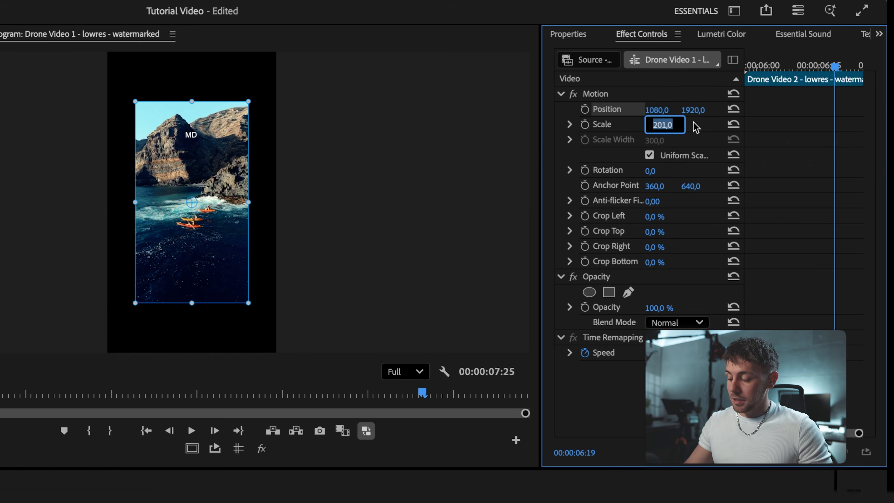
{"action": "key", "text": "shift+Up"}
{"action": "key", "text": "shift+Up"}
{"action": "key", "text": "shift+Up"}
{"action": "key", "text": "shift+Up"}
{"action": "key", "text": "shift+Up"}
{"action": "key", "text": "shift+Up"}
{"action": "key", "text": "shift+Up"}
{"action": "key", "text": "shift+Up"}
{"action": "key", "text": "shift+Up"}
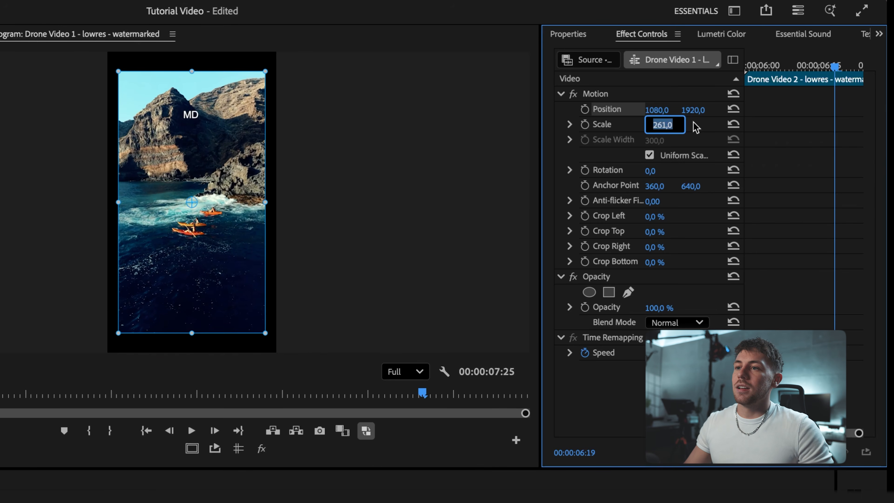
{"action": "type", "text": "300"}
{"action": "key", "text": "Return"}
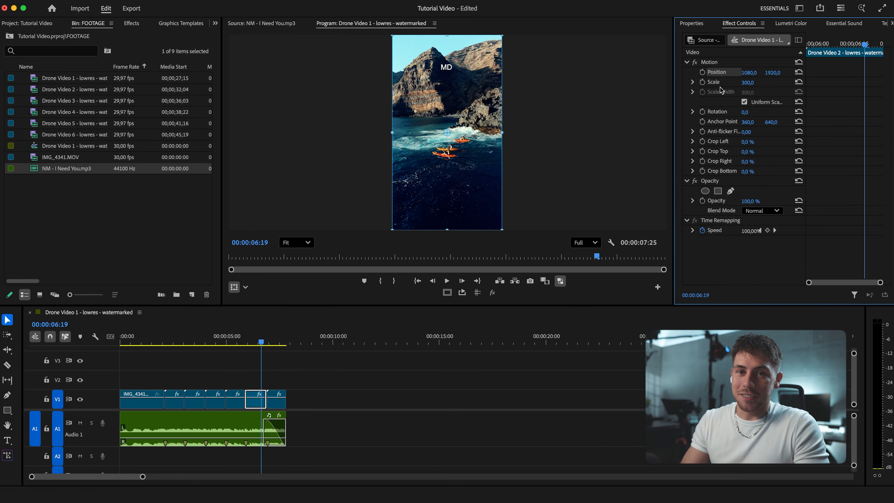
Play the opening of the sequence from the beginning, past the cut from IMG_4341.MOV to Drone Video 6
{"action": "left_click", "coordinate": [136, 344]}
{"action": "left_click_drag", "start_coordinate": [137, 343], "coordinate": [113, 349]}
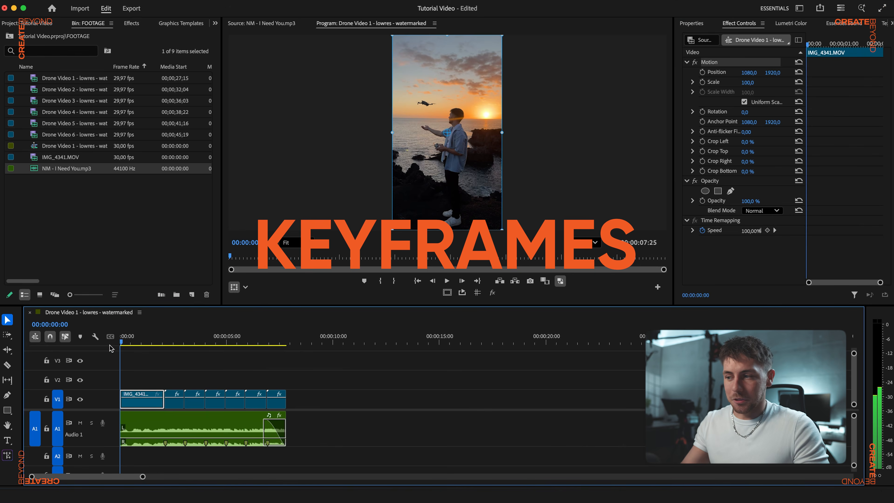
{"action": "key", "text": "space"}
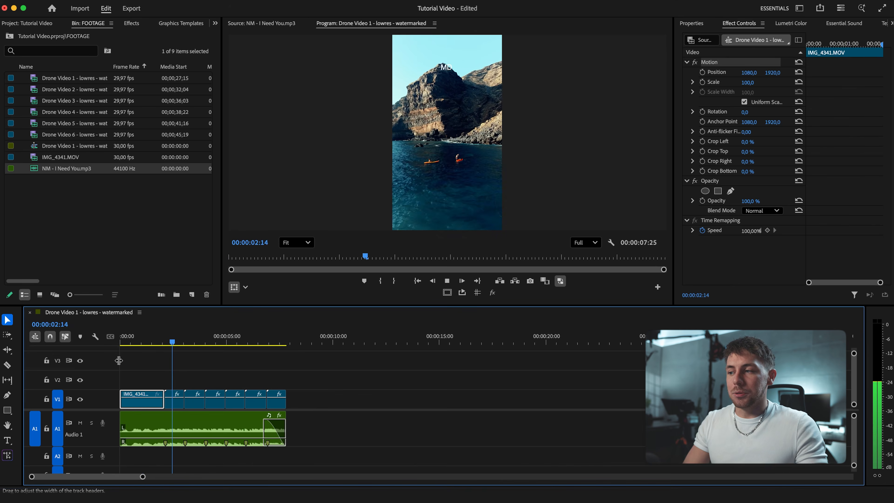
{"action": "key", "text": "space"}
Return to the sequence start and set a Scale keyframe of 100 on IMG_4341.MOV
{"action": "left_click", "coordinate": [121, 343]}
{"action": "left_click", "coordinate": [120, 344]}
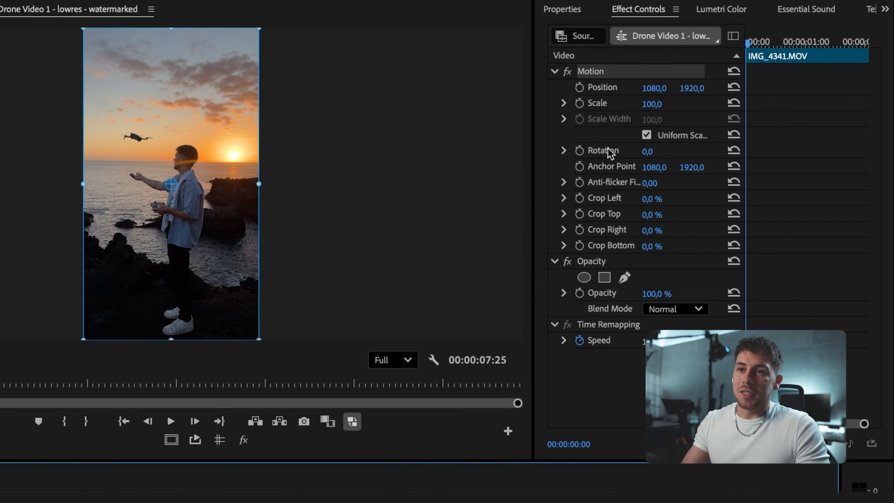
{"action": "left_click", "coordinate": [579, 104]}
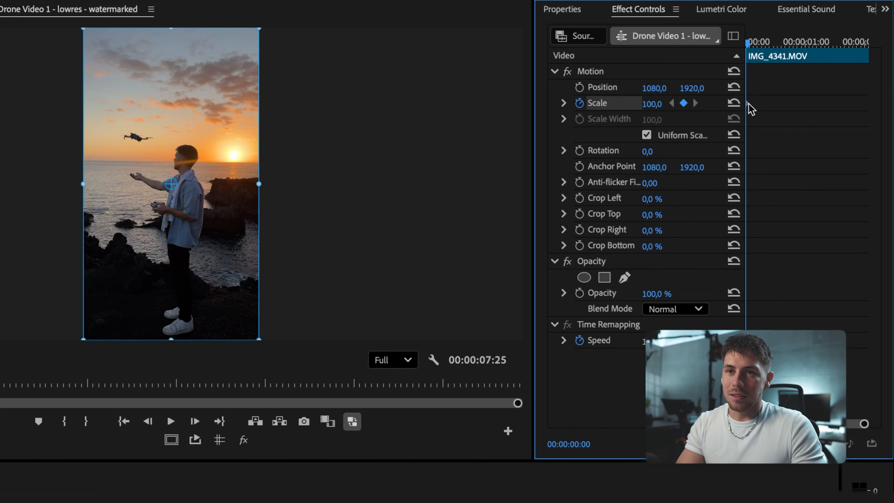
Place the playhead on the last frame of IMG_4341.MOV, at 00:00:02:02, just before the cut to Drone Video 6
{"action": "key", "text": "equal"}
{"action": "key", "text": "equal"}
{"action": "key", "text": "equal"}
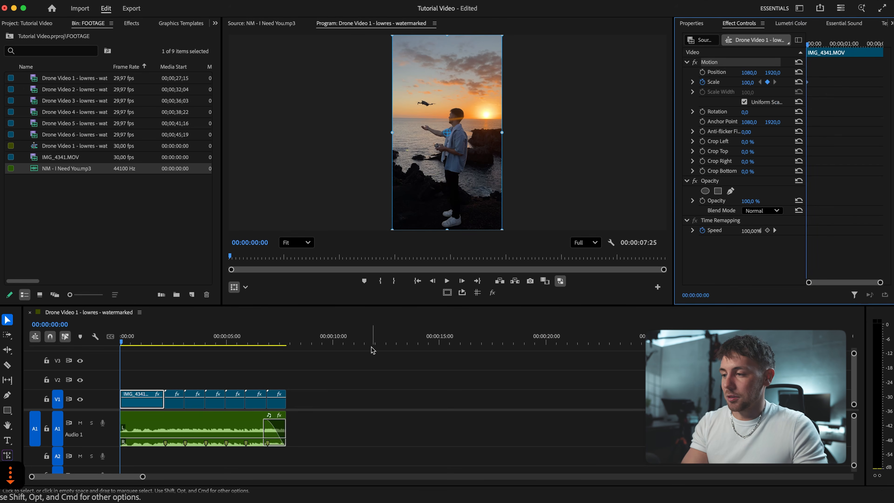
{"action": "key", "text": "Down"}
{"action": "left_click", "coordinate": [192, 371]}
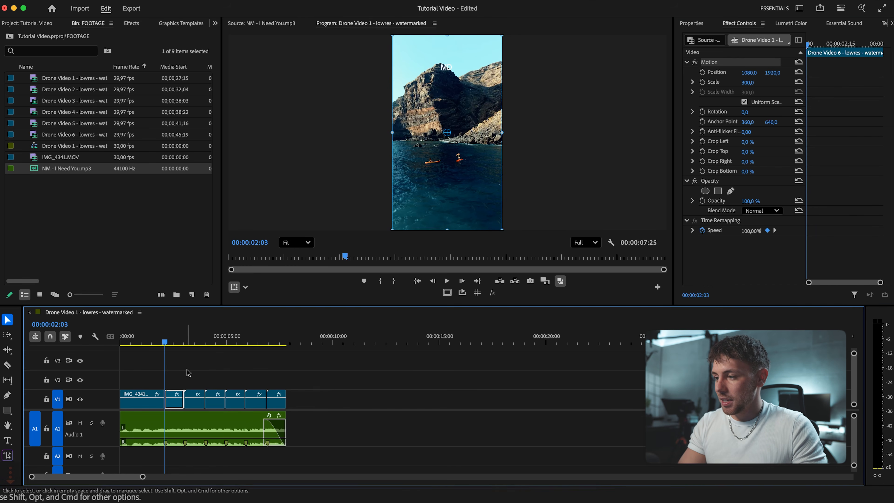
{"action": "key", "text": "="}
{"action": "key", "text": "="}
{"action": "key", "text": "="}
{"action": "key", "text": "="}
{"action": "key", "text": "="}
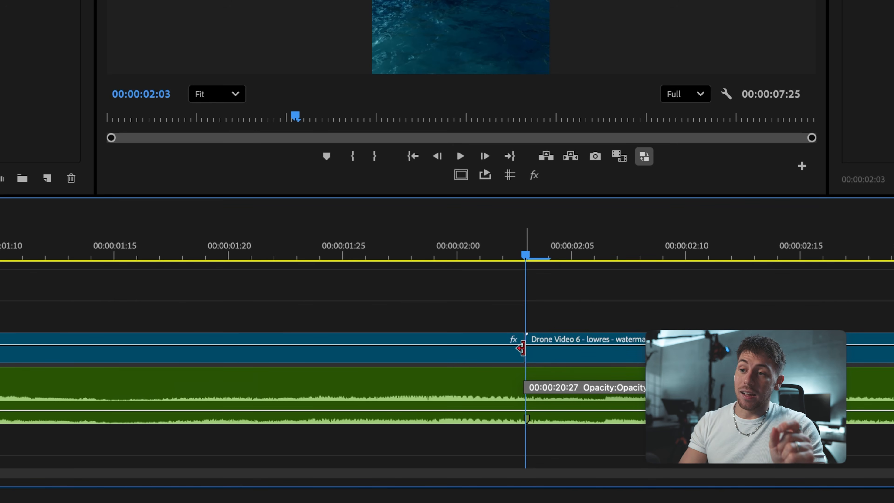
{"action": "key", "text": "Left"}
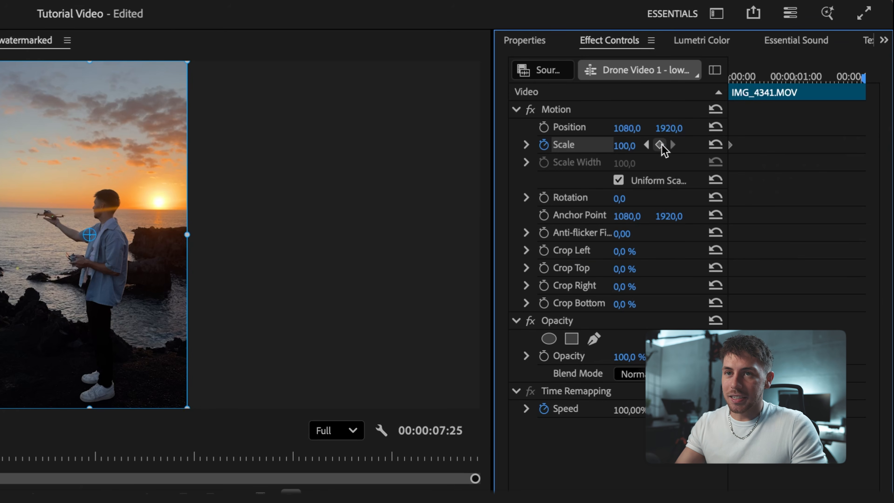
Add a second Scale keyframe on the last frame of IMG_4341.MOV with a value of 150
{"action": "left_click", "coordinate": [660, 145]}
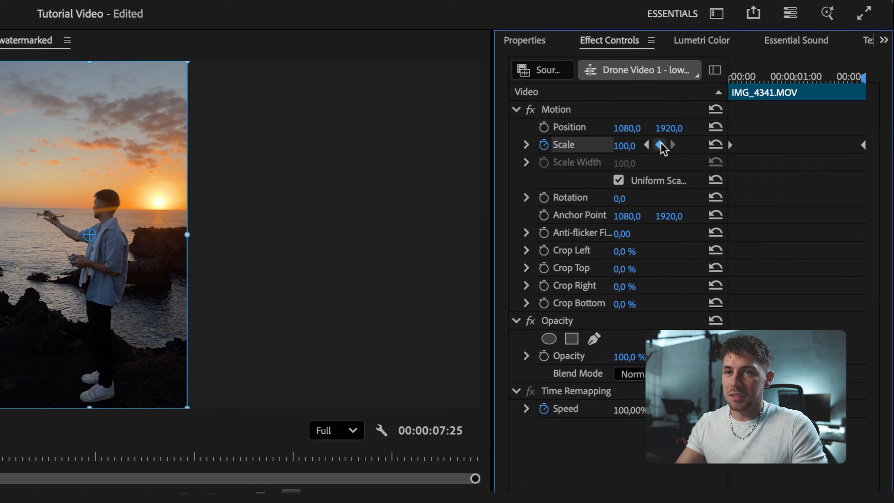
{"action": "left_click", "coordinate": [636, 145]}
{"action": "type", "text": "1"}
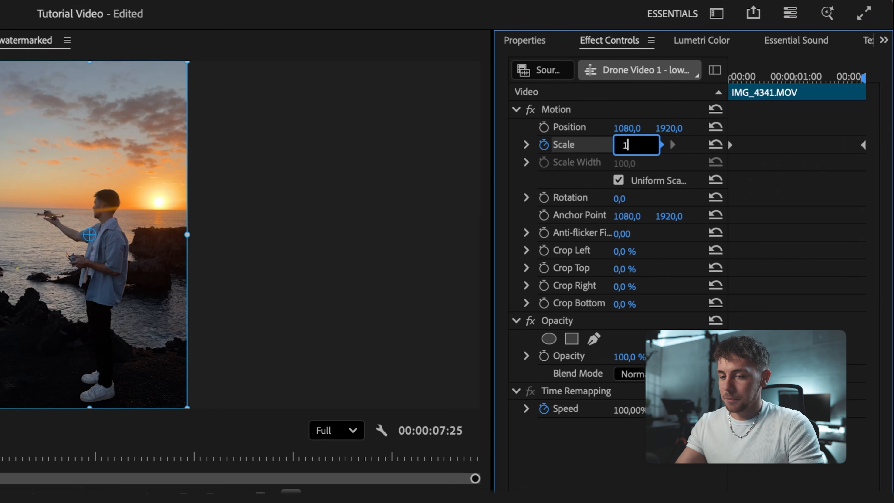
{"action": "key", "text": "Return"}
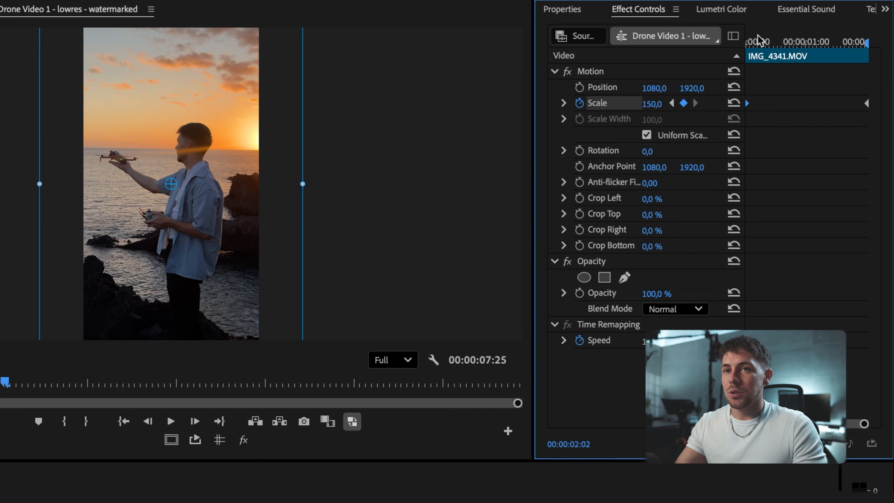
Go back and forth between the two Scale keyframes of IMG_4341.MOV and play the zoom from the sequence start
{"action": "left_click_drag", "start_coordinate": [759, 41], "coordinate": [745, 43]}
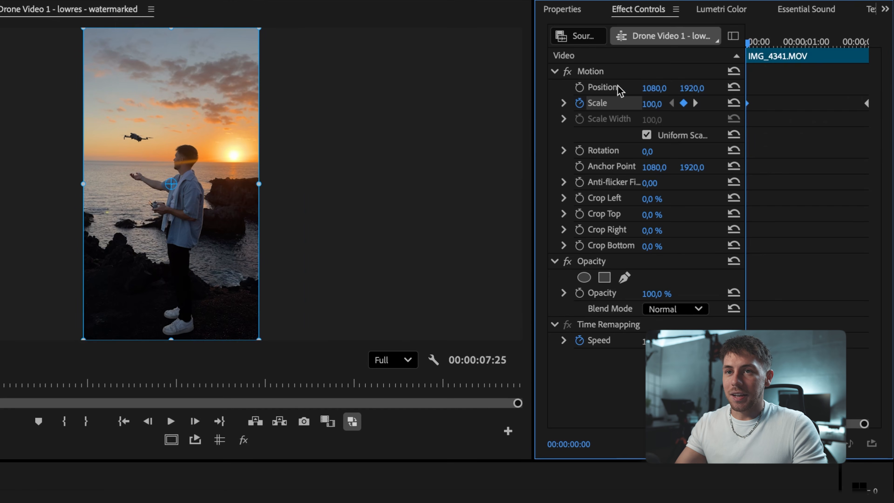
{"action": "left_click", "coordinate": [696, 104]}
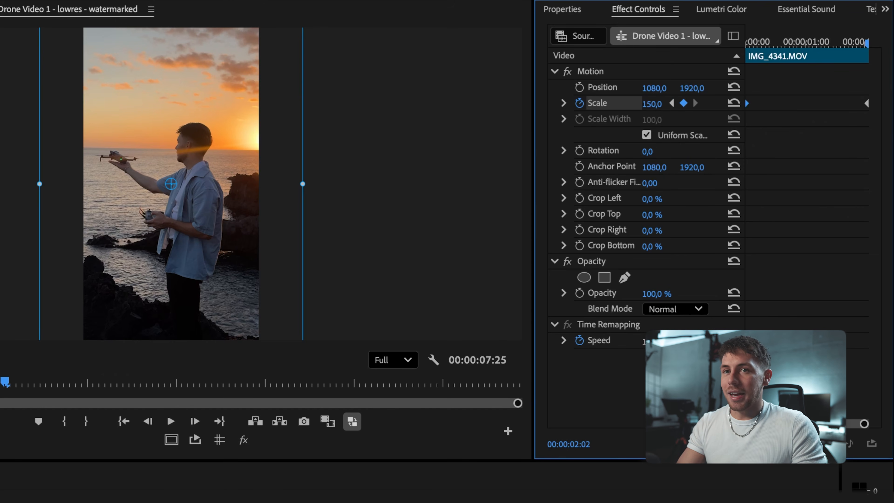
{"action": "left_click_drag", "start_coordinate": [867, 43], "coordinate": [748, 44]}
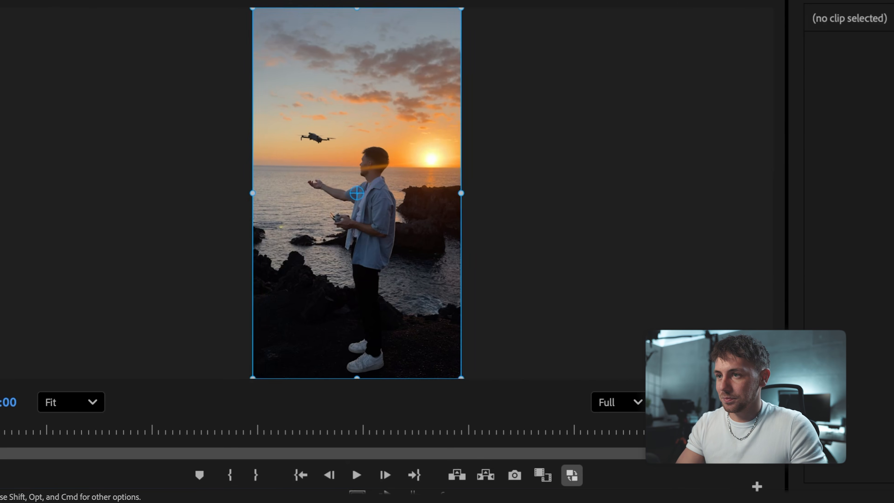
{"action": "key", "text": "space"}
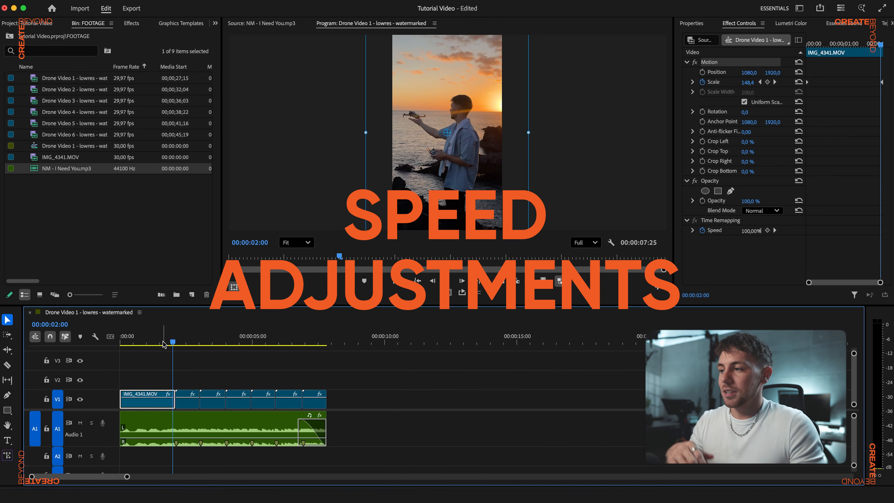
Slow IMG_4341.MOV on V1 to 50% speed and play the result from the sequence start
{"action": "left_click", "coordinate": [156, 343]}
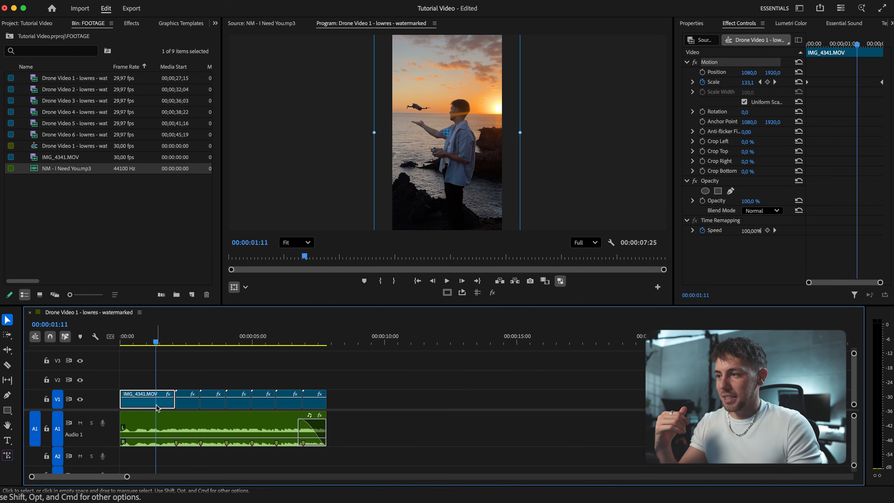
{"action": "right_click", "coordinate": [157, 408]}
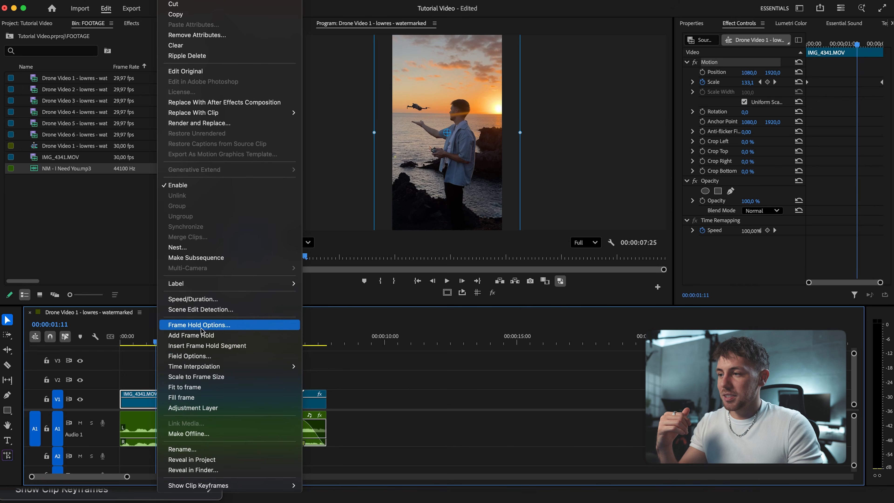
{"action": "left_click", "coordinate": [208, 299]}
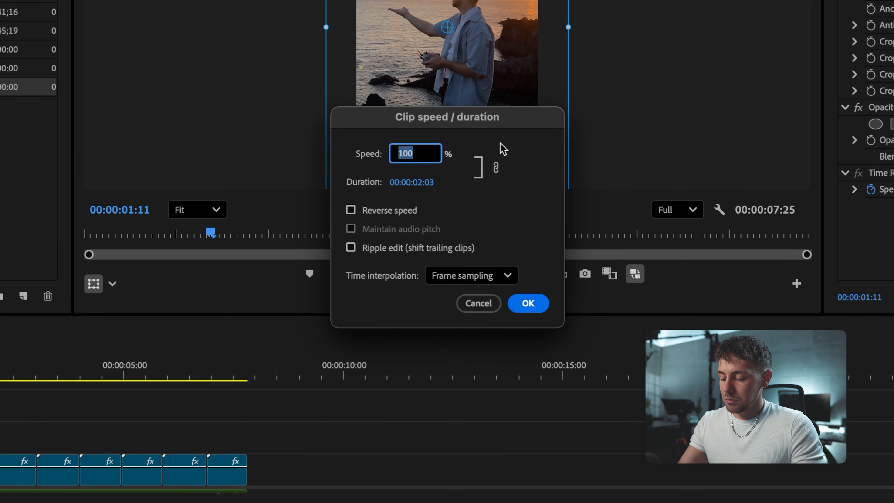
{"action": "type", "text": "50"}
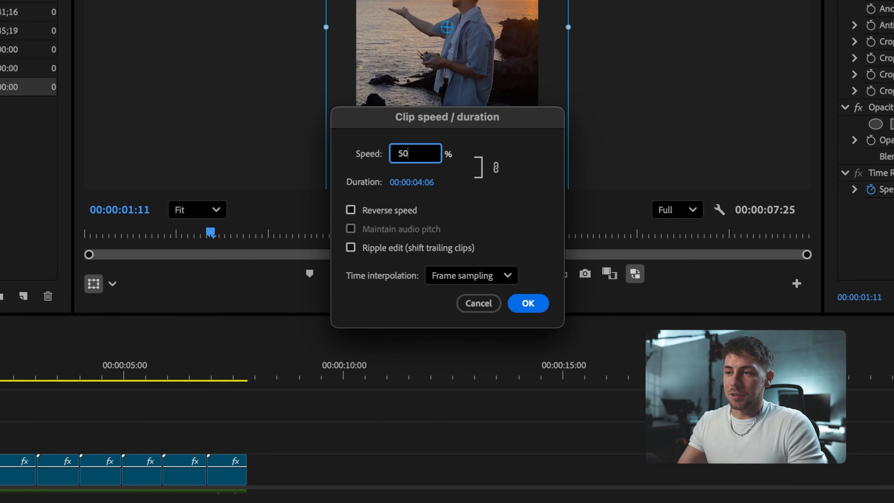
{"action": "left_click", "coordinate": [527, 303]}
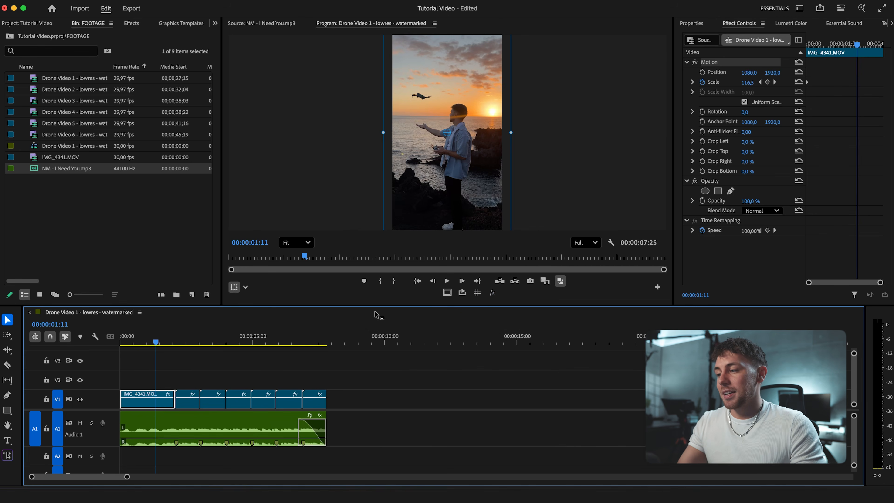
{"action": "key", "text": "Home"}
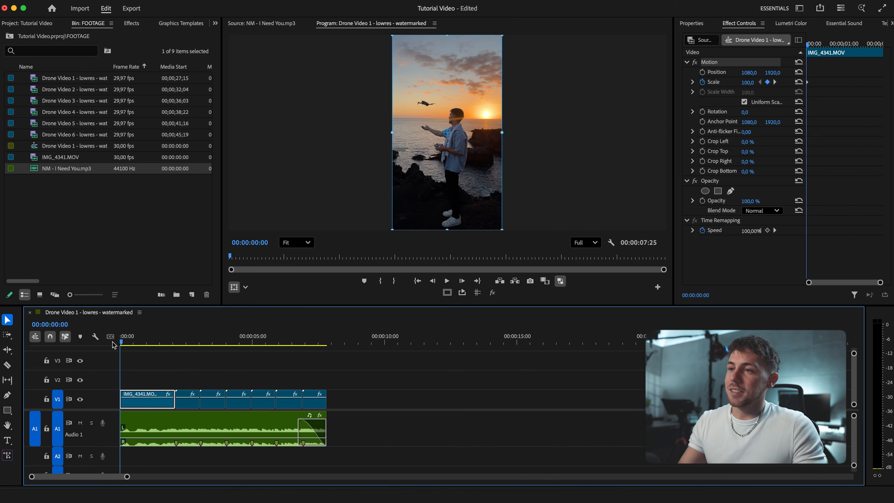
{"action": "key", "text": "space"}
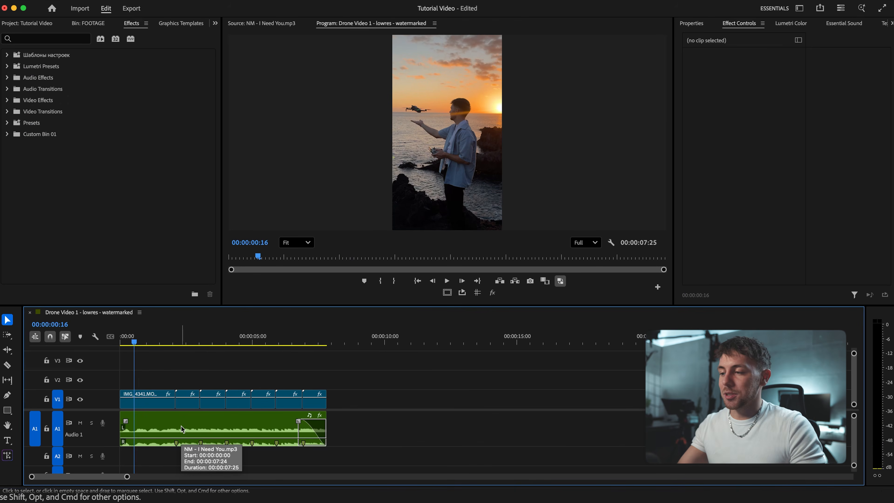
Keyframe the volume level of NM - I Need You.mp3 at 00:00:00:16 and raise it to 0 dB at 00:00:01:13
{"action": "left_click", "coordinate": [181, 426]}
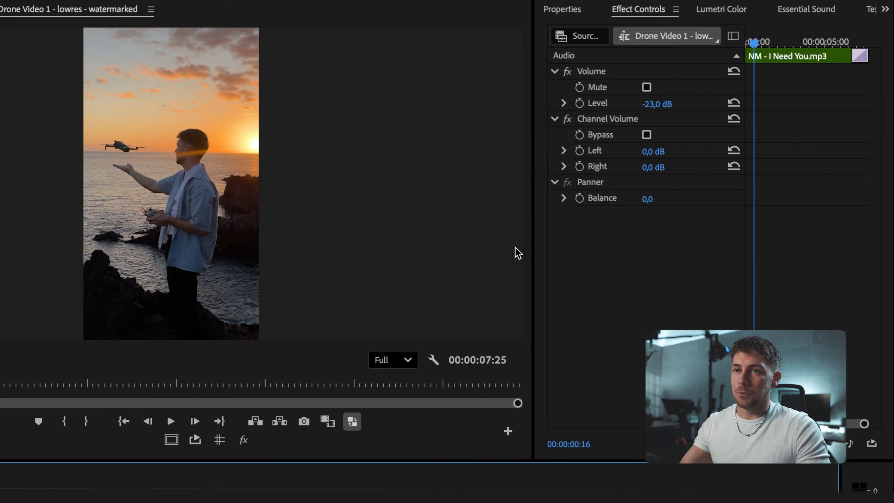
{"action": "left_click", "coordinate": [580, 103]}
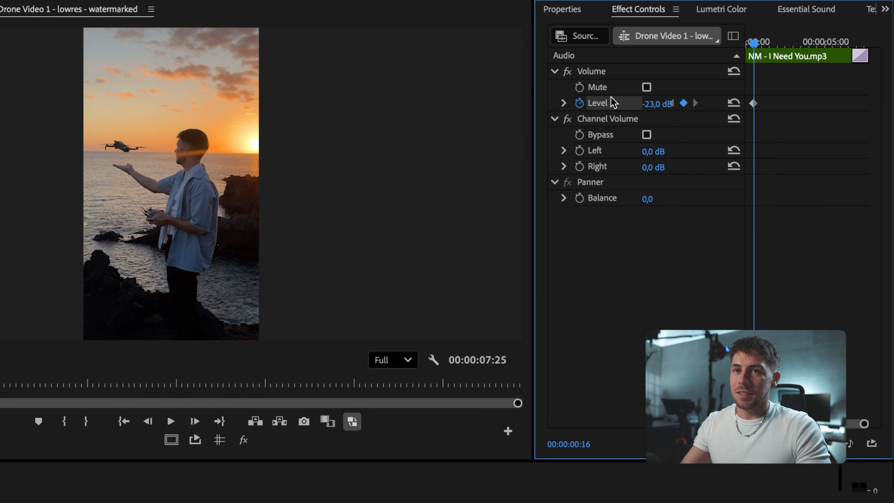
{"action": "left_click_drag", "start_coordinate": [753, 42], "coordinate": [768, 42]}
{"action": "left_click", "coordinate": [662, 104]}
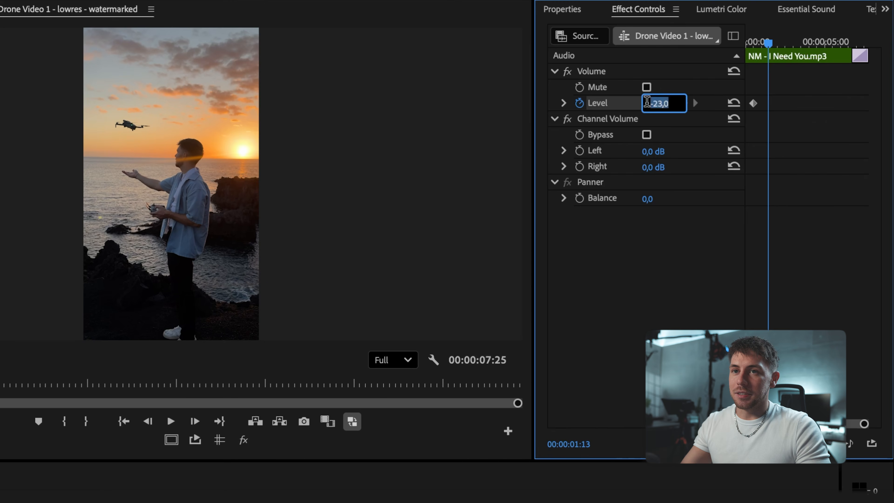
{"action": "type", "text": "0"}
{"action": "key", "text": "Return"}
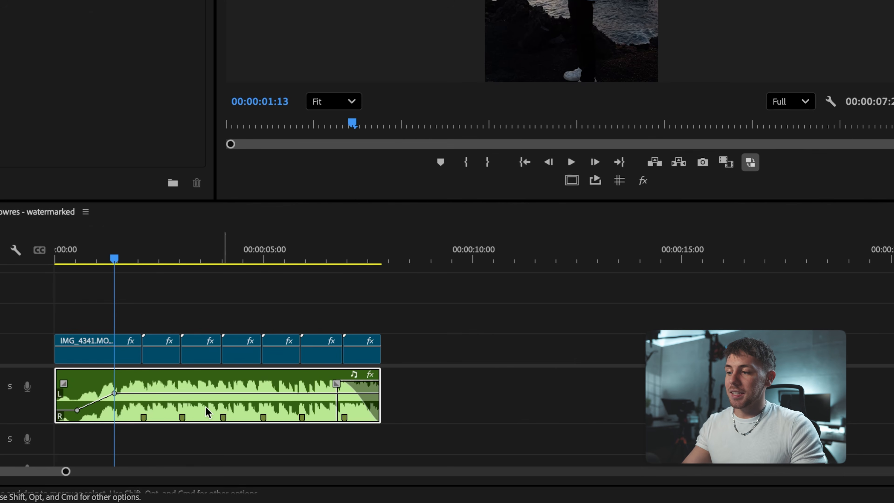
Shift the volume keyframes directly on the NM - I Need You.mp3 clip in the timeline to reshape the fade-in
{"action": "mouse_move", "coordinate": [113, 398]}
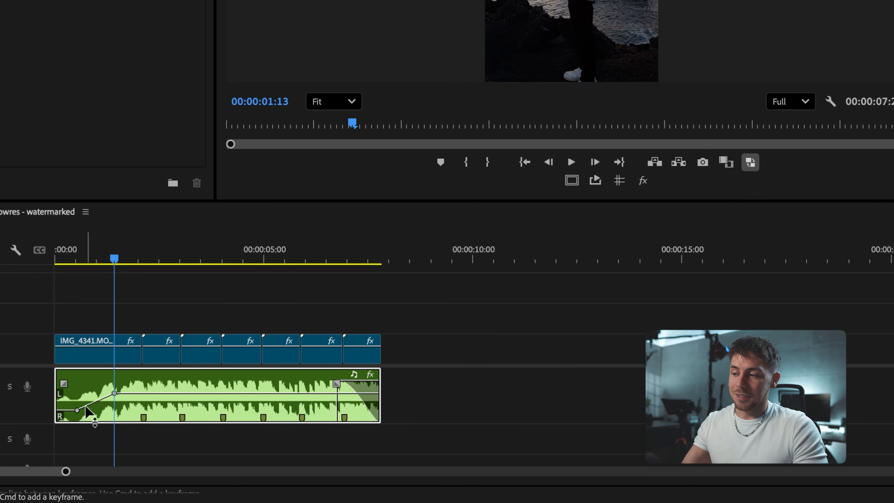
{"action": "left_click", "coordinate": [115, 394]}
{"action": "mouse_move", "coordinate": [115, 394]}
{"action": "left_mouse_down"}
{"action": "mouse_move", "coordinate": [119, 402]}
{"action": "mouse_move", "coordinate": [116, 394]}
{"action": "left_mouse_up"}
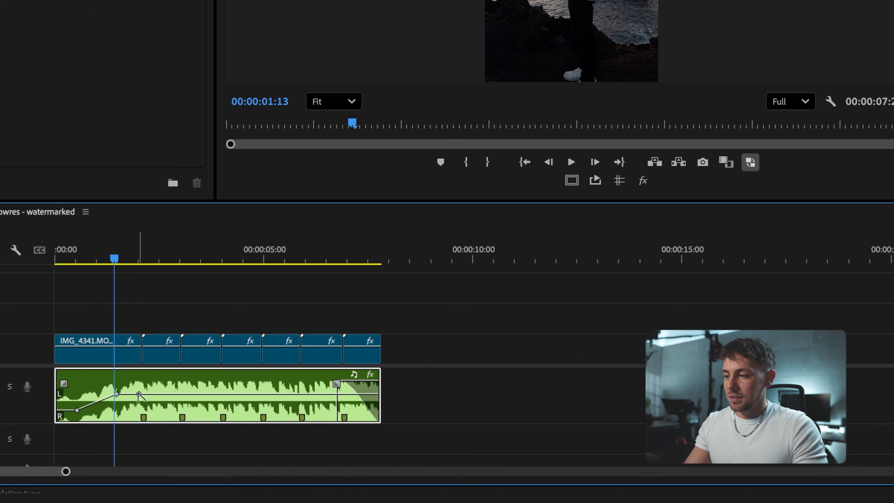
{"action": "left_click_drag", "start_coordinate": [139, 394], "coordinate": [230, 397]}
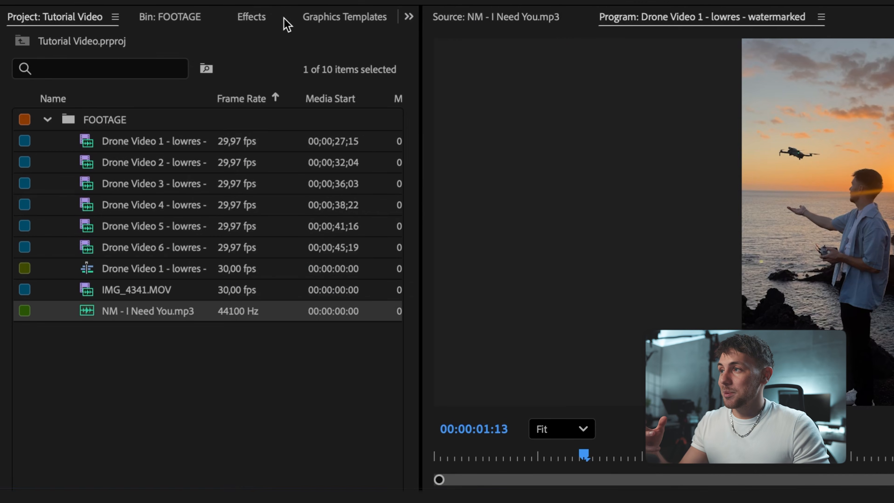
Apply the FI: RGB Split FX video effect from Film Impact Lights & Blurs FX to IMG_4341.MOV
{"action": "left_click", "coordinate": [251, 21]}
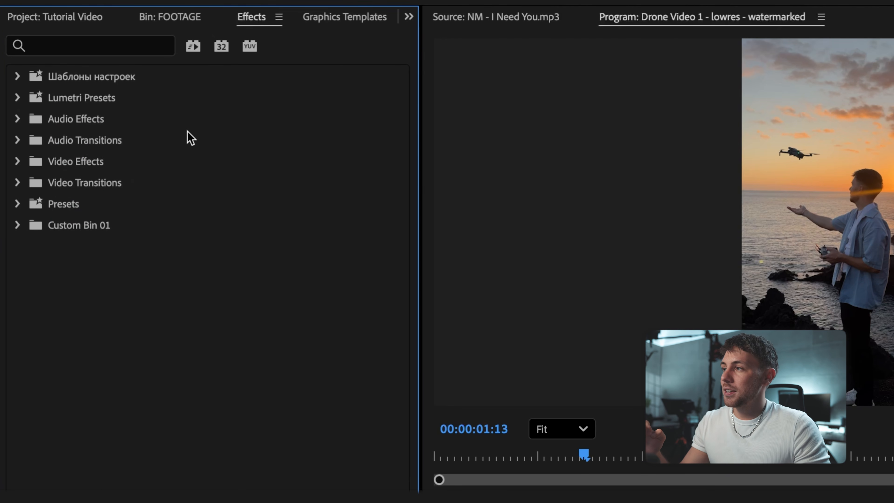
{"action": "left_click", "coordinate": [19, 165]}
{"action": "scroll", "coordinate": [71, 247], "scroll_direction": "down", "scroll_amount": 7}
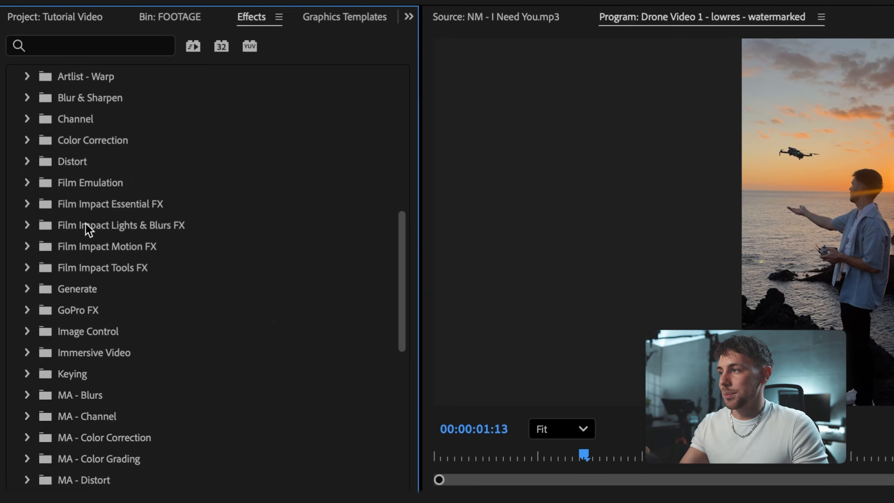
{"action": "left_click", "coordinate": [122, 230]}
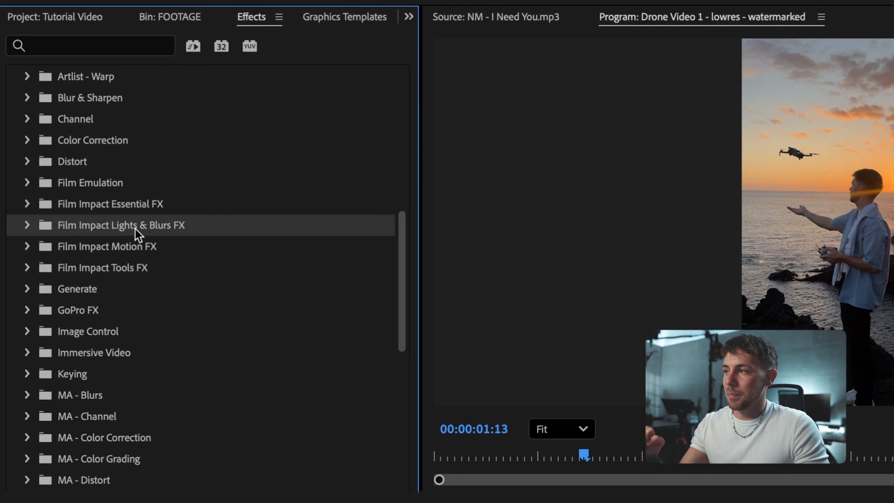
{"action": "left_click", "coordinate": [27, 225]}
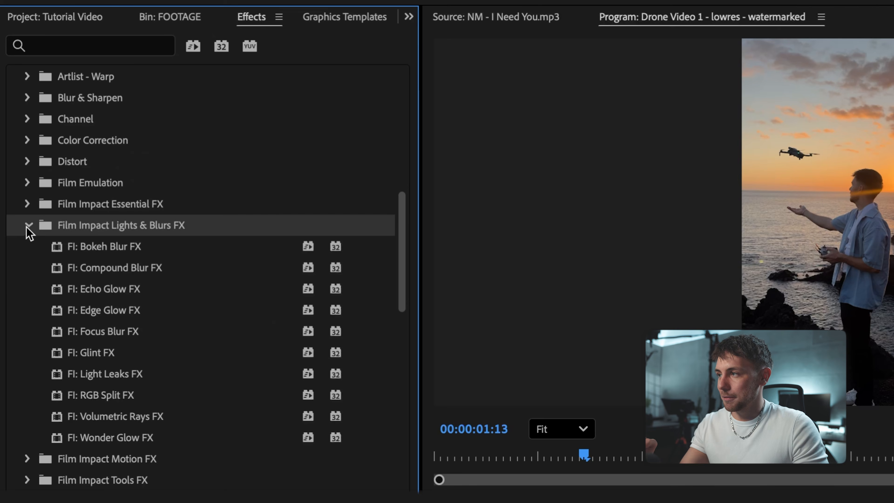
{"action": "scroll", "coordinate": [124, 325], "scroll_direction": "down", "scroll_amount": 1}
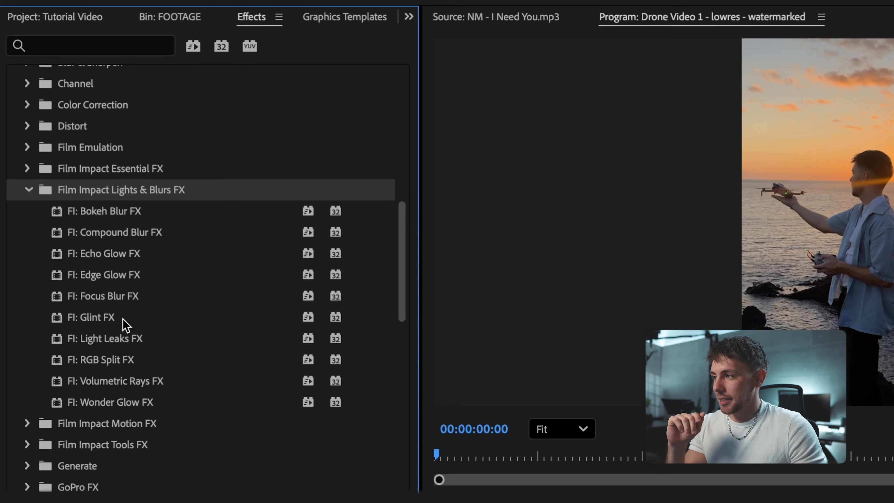
{"action": "left_click", "coordinate": [123, 360]}
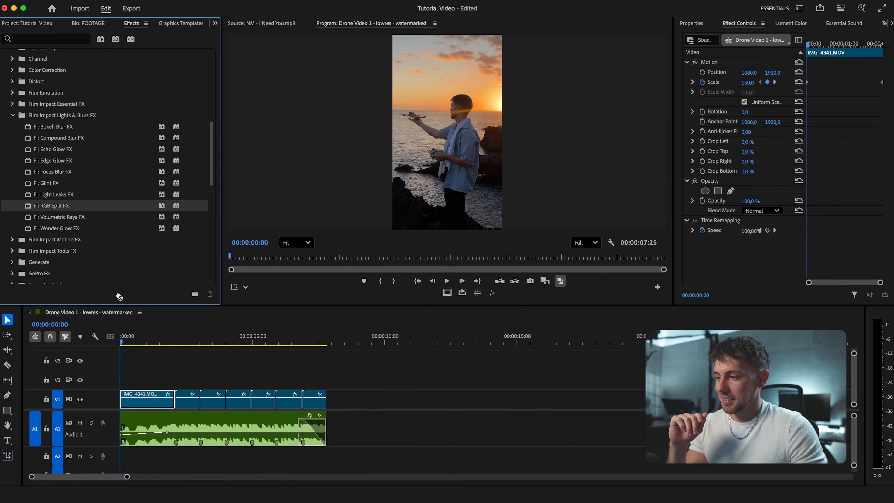
{"action": "left_click_drag", "start_coordinate": [119, 296], "coordinate": [156, 406]}
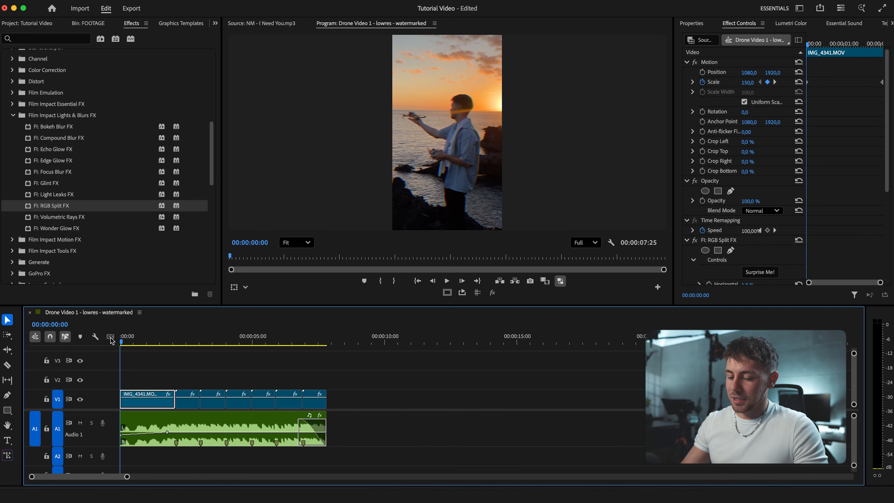
Compare IMG_4341.MOV with and without the RGB split in an enlarged program view by undoing and redoing the effect
{"action": "key", "text": "udiaeresis"}
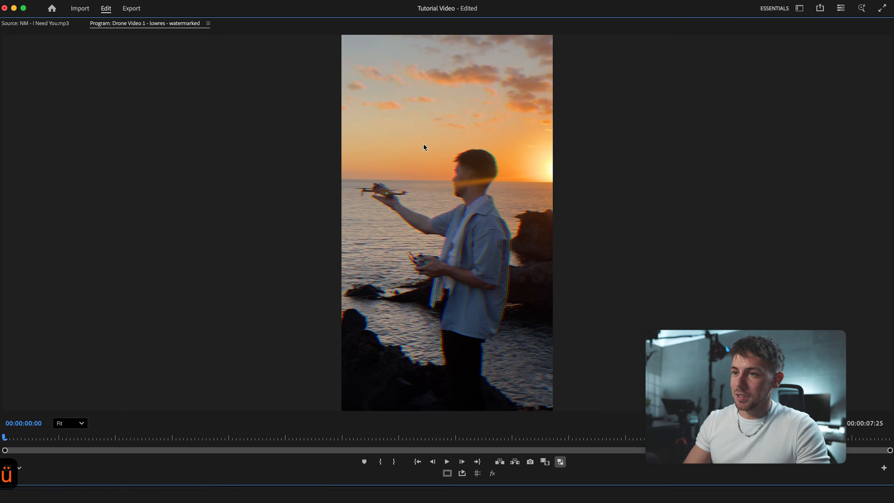
{"action": "key", "text": "super+z"}
{"action": "key", "text": "shift+super+z"}
{"action": "key", "text": "super+z"}
{"action": "key", "text": "shift+super+z"}
{"action": "key", "text": "udiaeresis"}
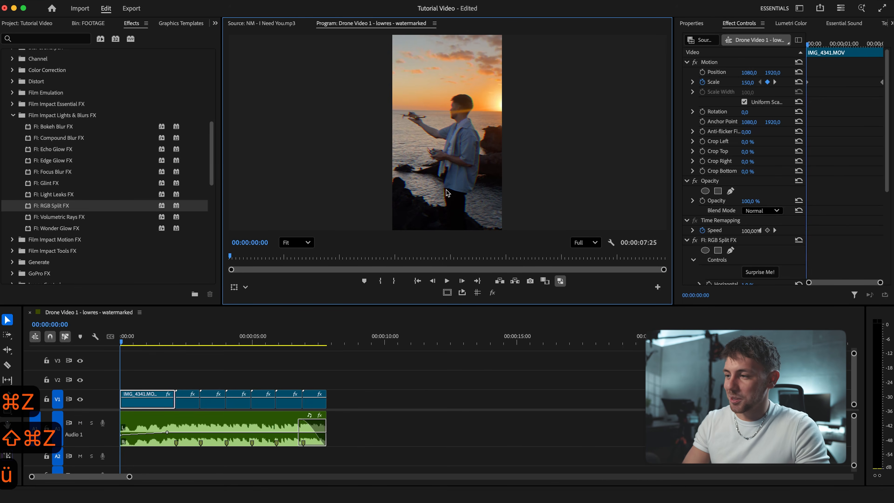
Apply the FI: Light Leak Impacts video transition from Film Impact Lights & Blurs at the cut between IMG_4341.MOV and Drone Video 6
{"action": "scroll", "coordinate": [28, 253], "scroll_direction": "up", "scroll_amount": 1}
{"action": "scroll", "coordinate": [51, 437], "scroll_direction": "up", "scroll_amount": 3}
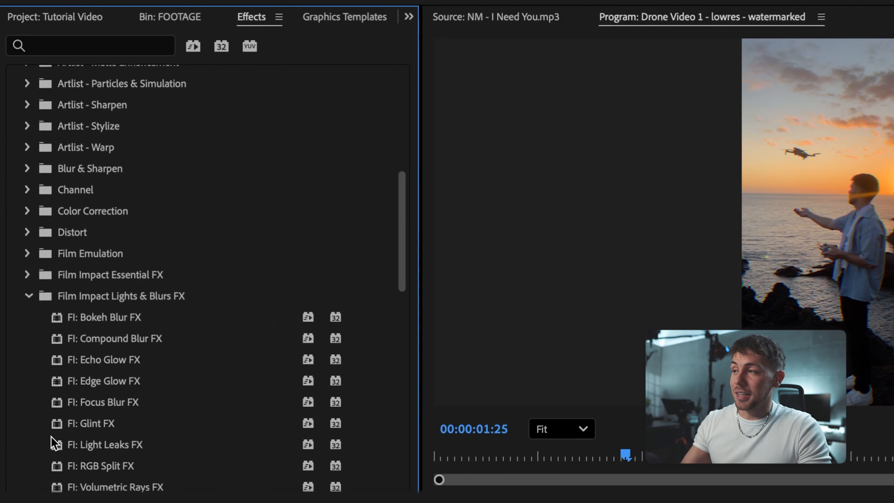
{"action": "scroll", "coordinate": [30, 316], "scroll_direction": "up", "scroll_amount": 15}
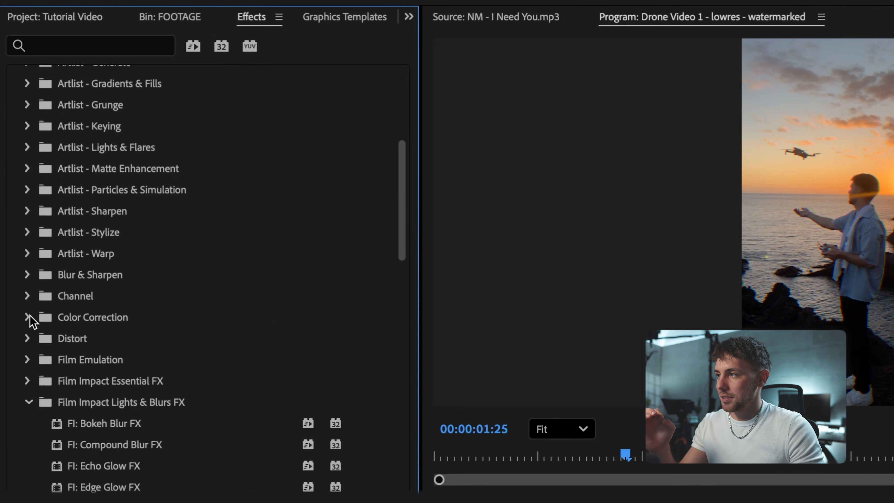
{"action": "left_click", "coordinate": [20, 162]}
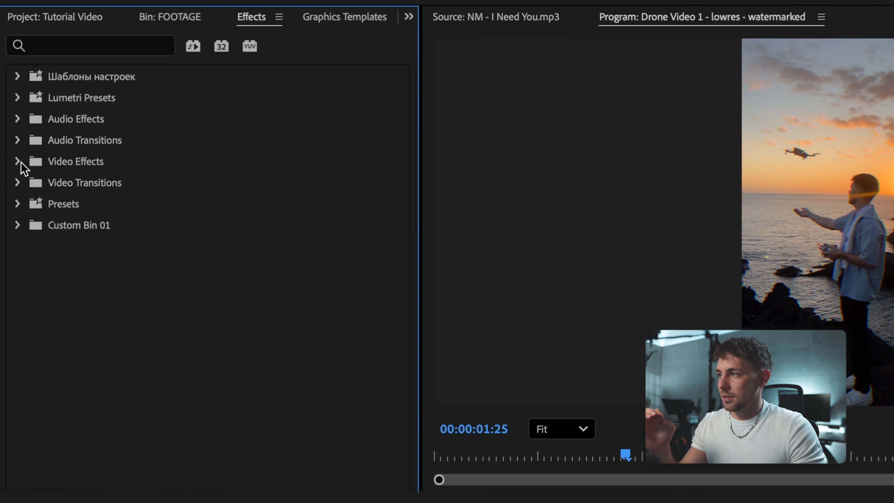
{"action": "left_click", "coordinate": [18, 182]}
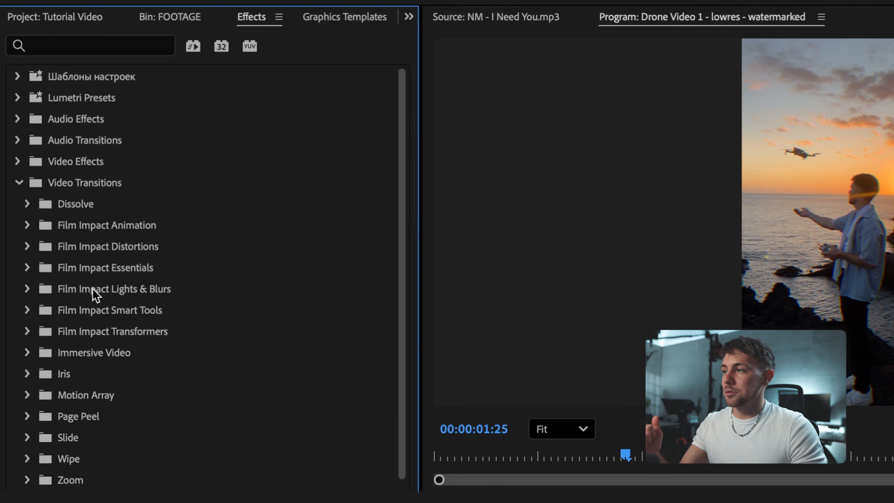
{"action": "left_click", "coordinate": [22, 290]}
{"action": "scroll", "coordinate": [165, 396], "scroll_direction": "down", "scroll_amount": 3}
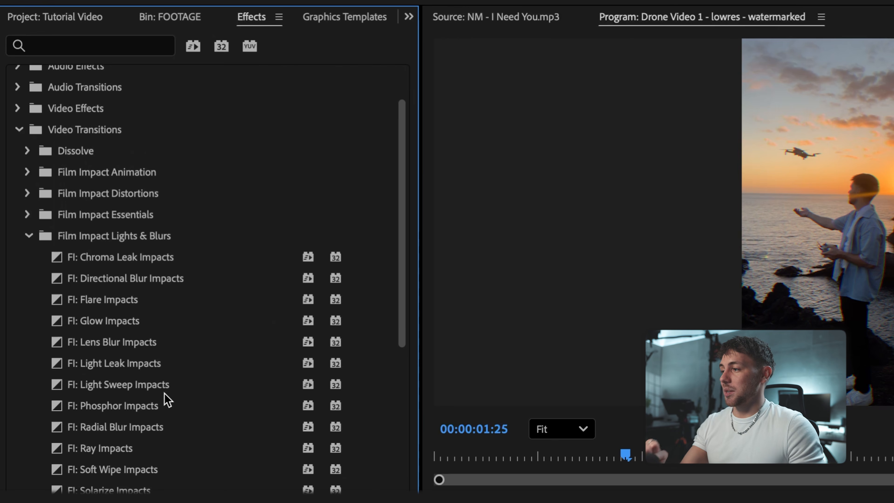
{"action": "scroll", "coordinate": [155, 324], "scroll_direction": "down", "scroll_amount": 1}
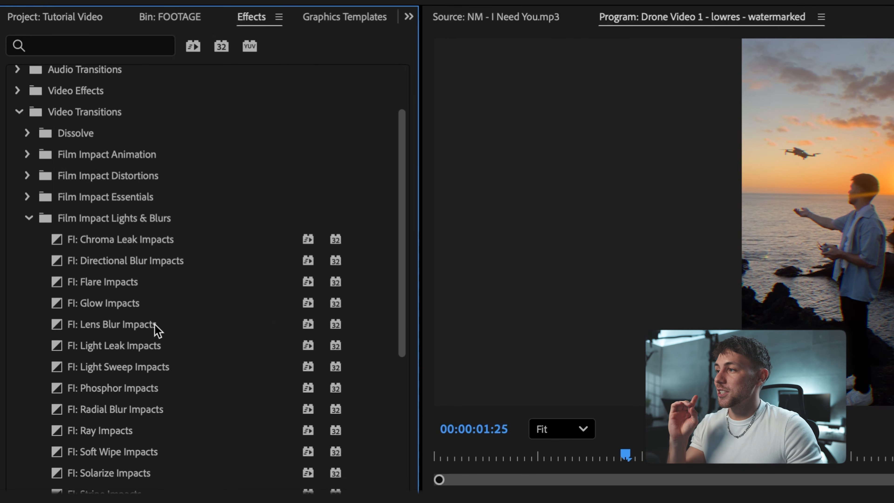
{"action": "scroll", "coordinate": [155, 324], "scroll_direction": "down", "scroll_amount": 2}
{"action": "scroll", "coordinate": [153, 323], "scroll_direction": "down", "scroll_amount": 1}
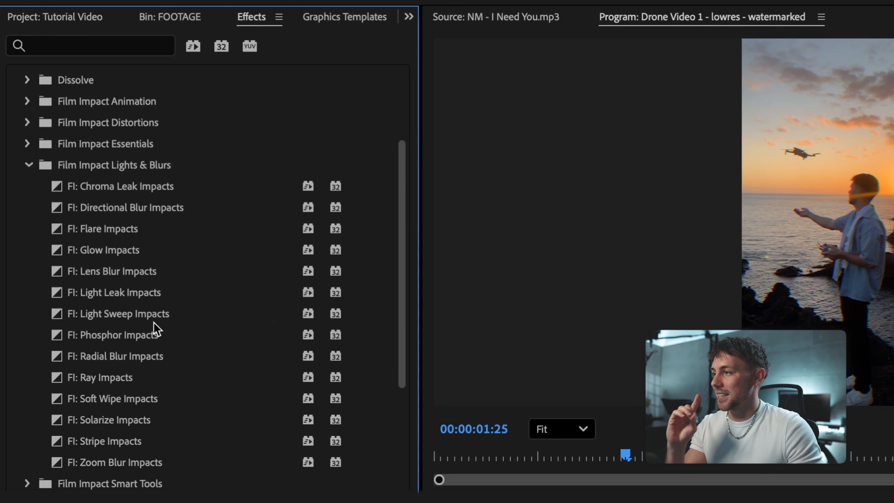
{"action": "left_click_drag", "start_coordinate": [93, 293], "coordinate": [348, 329]}
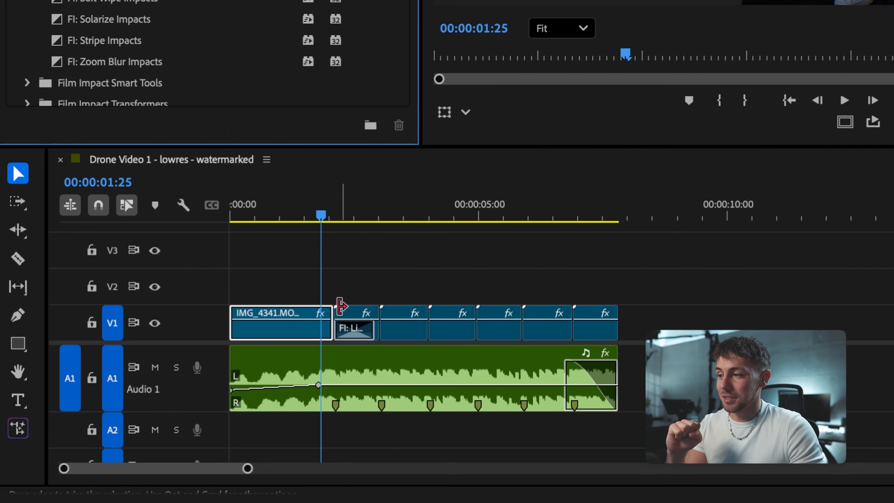
Play the sequence from 00:00:01:13 through the light leak transition to review it
{"action": "left_click", "coordinate": [300, 214]}
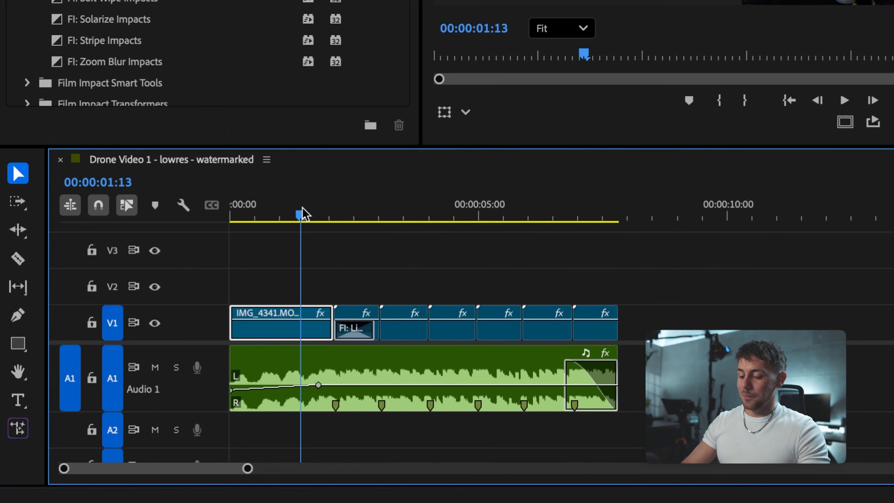
{"action": "key", "text": "space"}
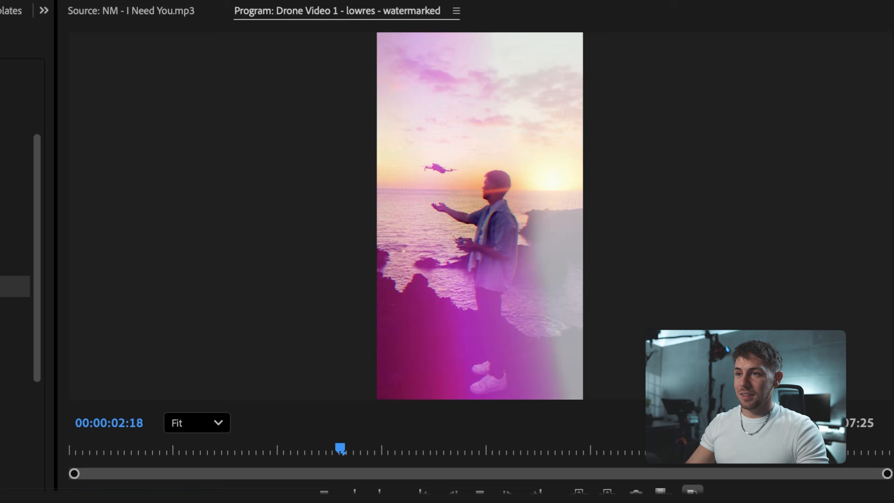
{"action": "key", "text": "space"}
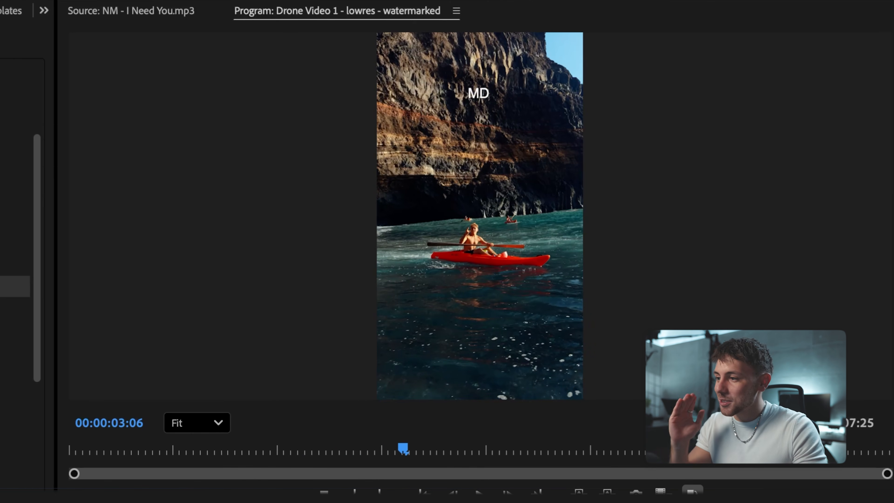
Randomize the FI: Light Leak Impacts transition's look with Surprise Me!, previewing a frame within the transition between variations
{"action": "left_click", "coordinate": [182, 215]}
{"action": "left_click", "coordinate": [207, 215]}
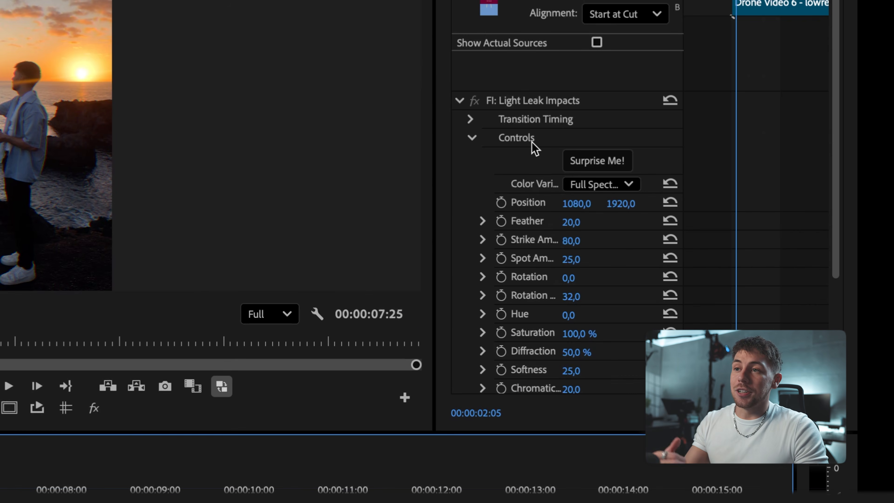
{"action": "scroll", "coordinate": [532, 142], "scroll_direction": "down", "scroll_amount": 2}
{"action": "scroll", "coordinate": [532, 147], "scroll_direction": "up", "scroll_amount": 2}
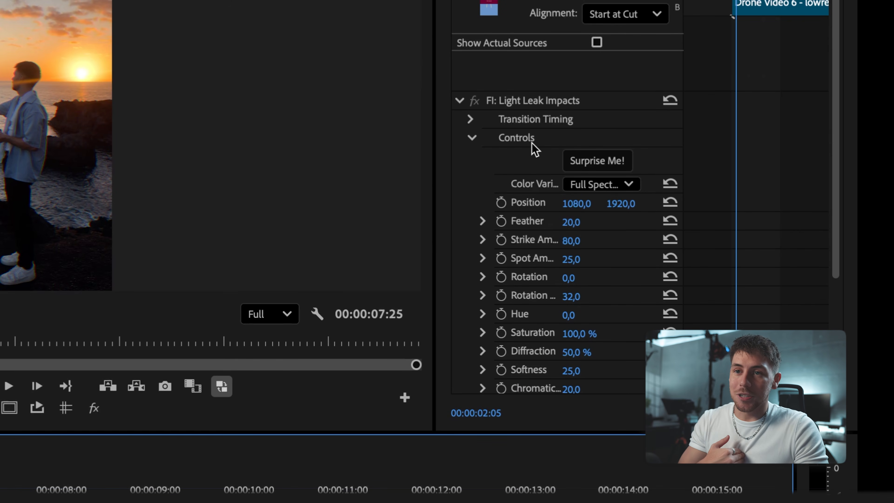
{"action": "left_click", "coordinate": [571, 163]}
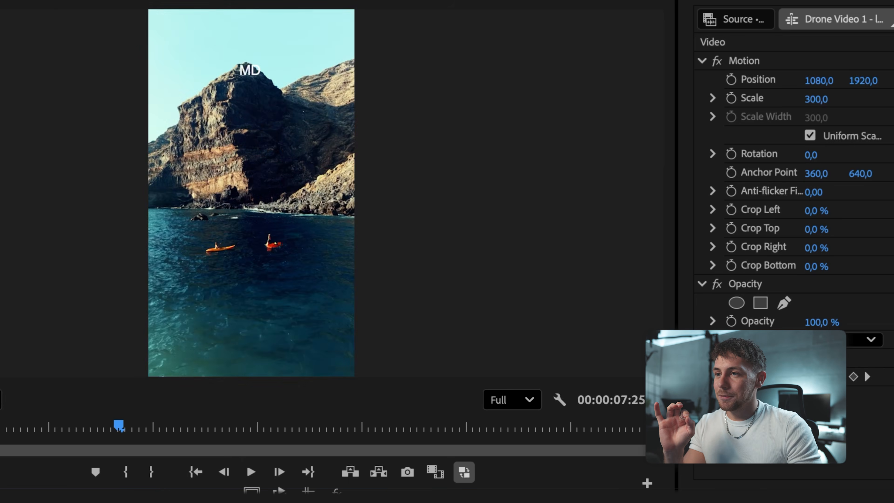
{"action": "mouse_move", "coordinate": [119, 426]}
{"action": "left_mouse_down"}
{"action": "mouse_move", "coordinate": [90, 426]}
{"action": "mouse_move", "coordinate": [101, 426]}
{"action": "left_mouse_up"}
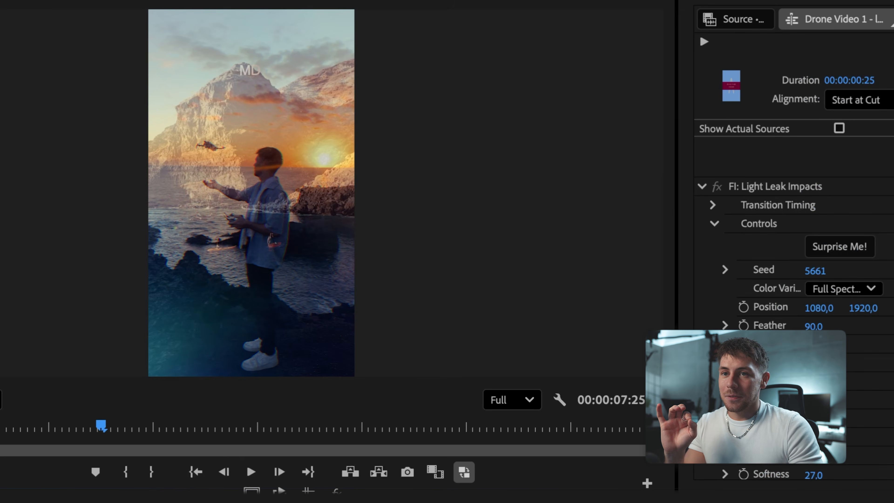
{"action": "left_click", "coordinate": [842, 246]}
{"action": "left_click", "coordinate": [842, 246]}
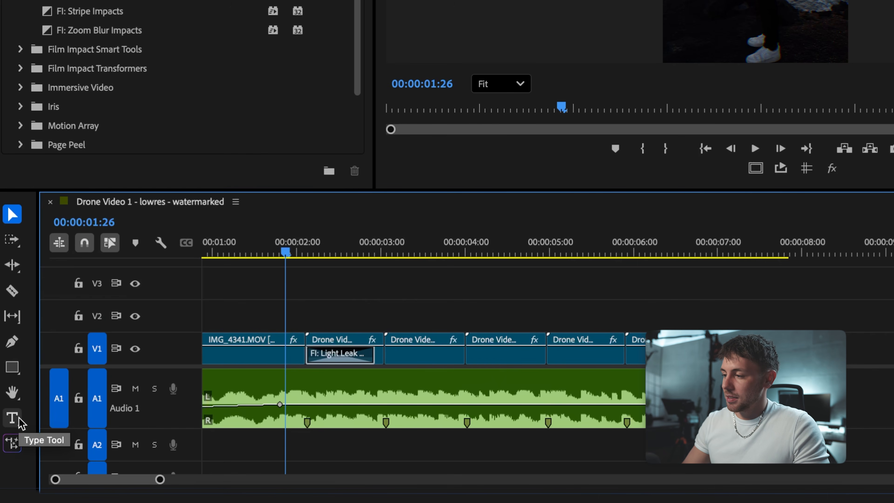
Add a text layer at 00:00:01:26 reading "POV" on the first line, followed by "YOU TAKE YOUR DRONE TO LA PALMA"
{"action": "key", "text": "super+t"}
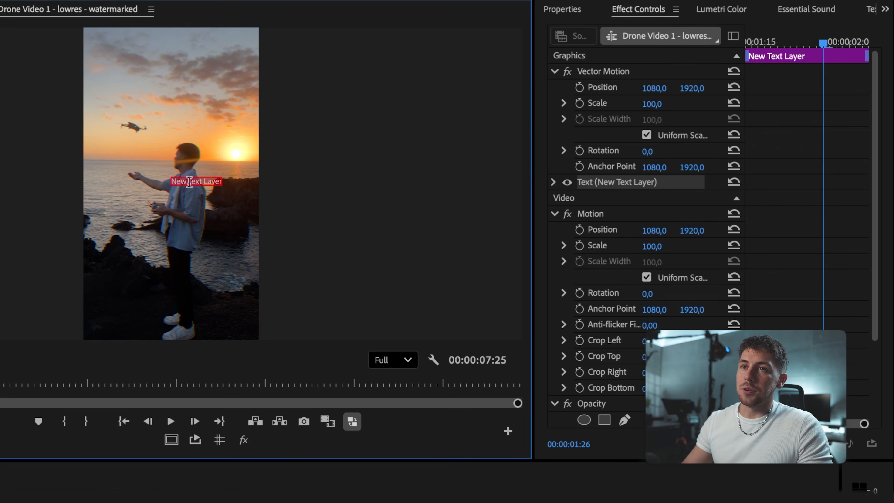
{"action": "left_click", "coordinate": [563, 10]}
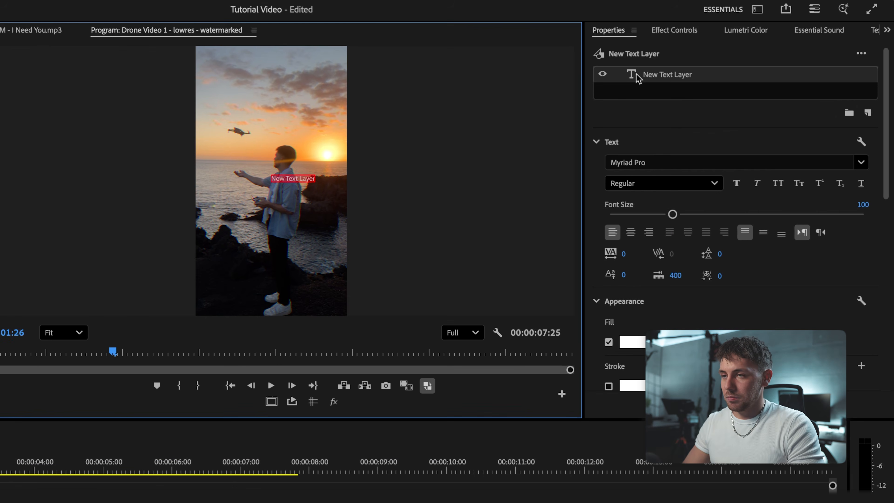
{"action": "type", "text": "POVYOU TAKE YOUR"}
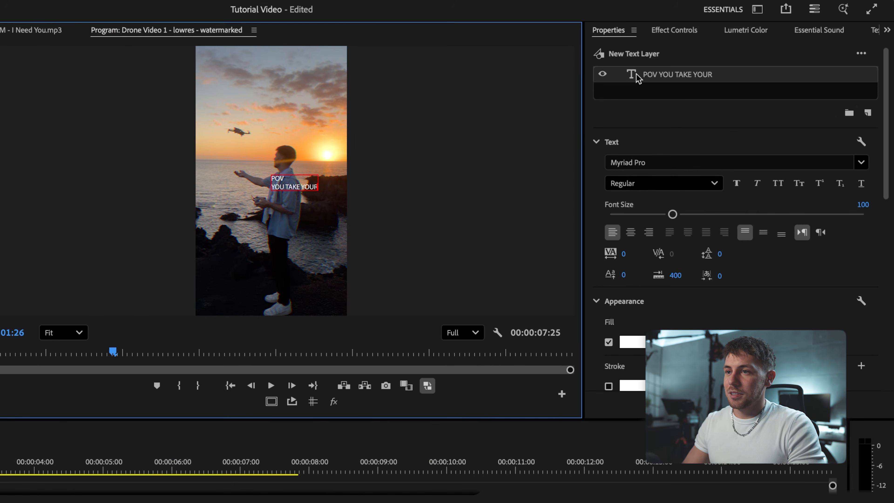
{"action": "type", "text": " DRONE TO LA PALMA"}
{"action": "key", "text": "super+a"}
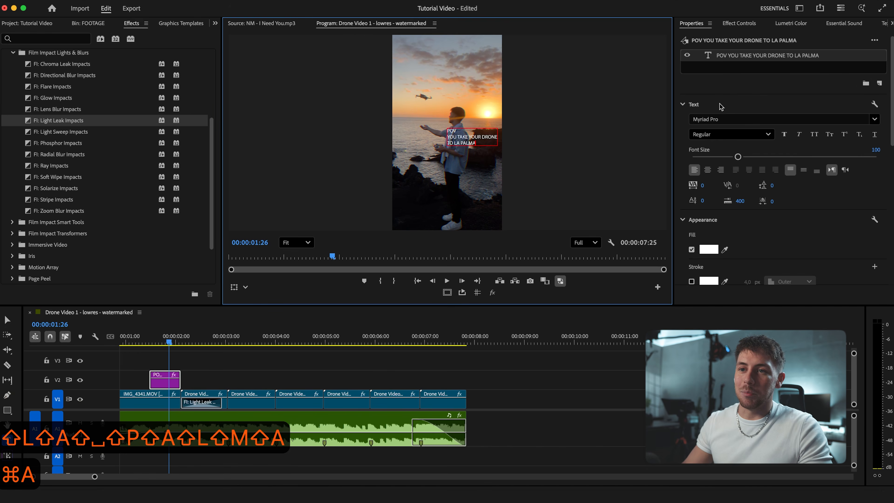
Centre-align the lines of the title text and align the text layer to the horizontal centre of the frame
{"action": "left_click", "coordinate": [709, 171]}
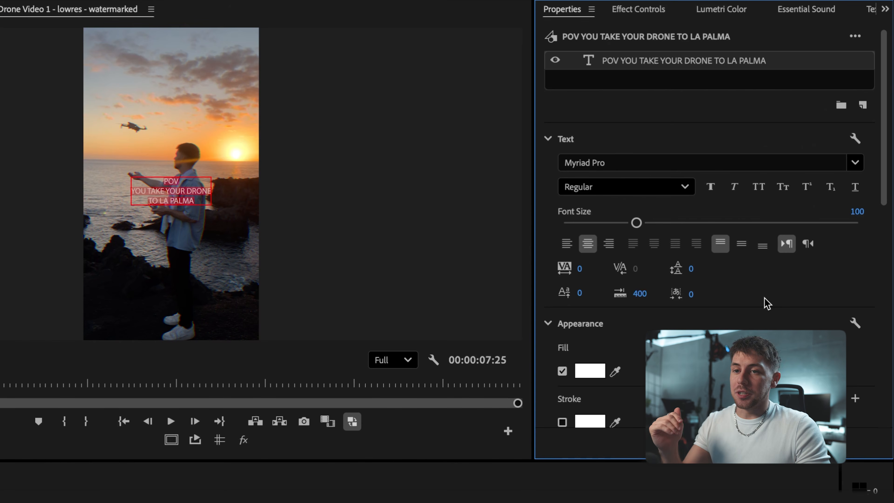
{"action": "scroll", "coordinate": [818, 207], "scroll_direction": "down", "scroll_amount": 2}
{"action": "scroll", "coordinate": [765, 303], "scroll_direction": "down", "scroll_amount": 5}
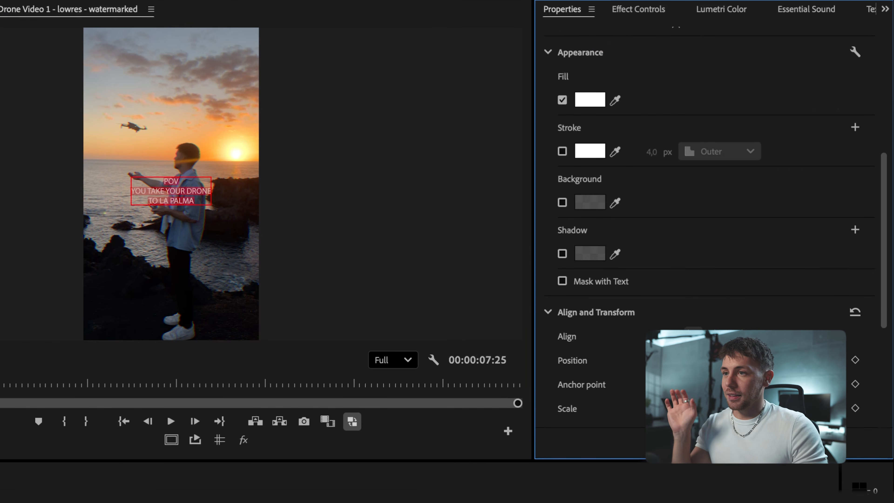
{"action": "left_click", "coordinate": [693, 336]}
{"action": "left_click", "coordinate": [737, 336]}
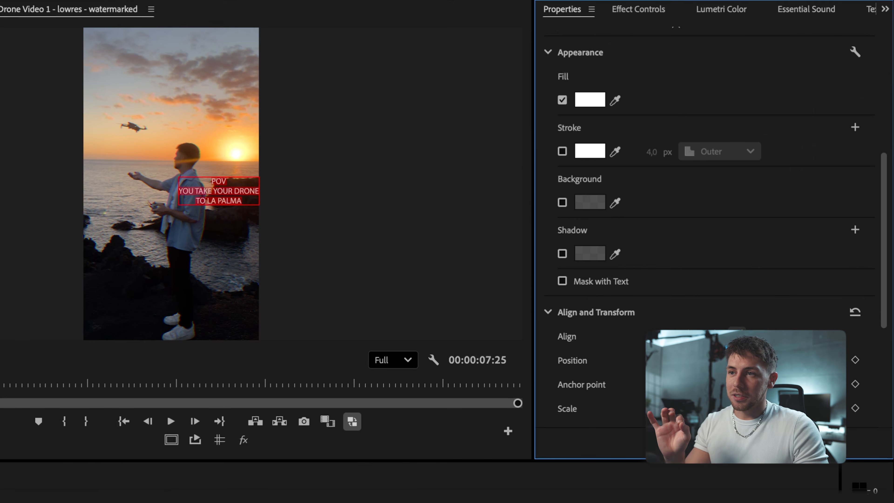
{"action": "left_click", "coordinate": [693, 337]}
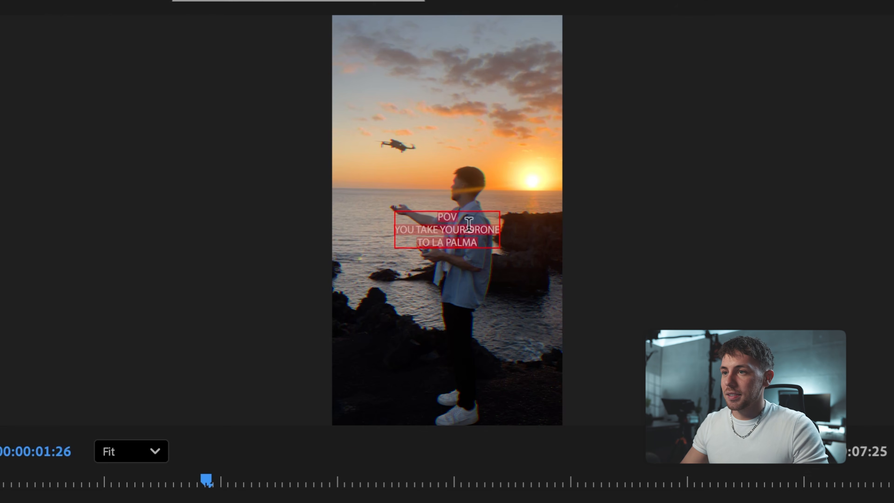
Enlarge the word POV and make it bold, and set the remaining title lines to font size 118
{"action": "double_click", "coordinate": [448, 131]}
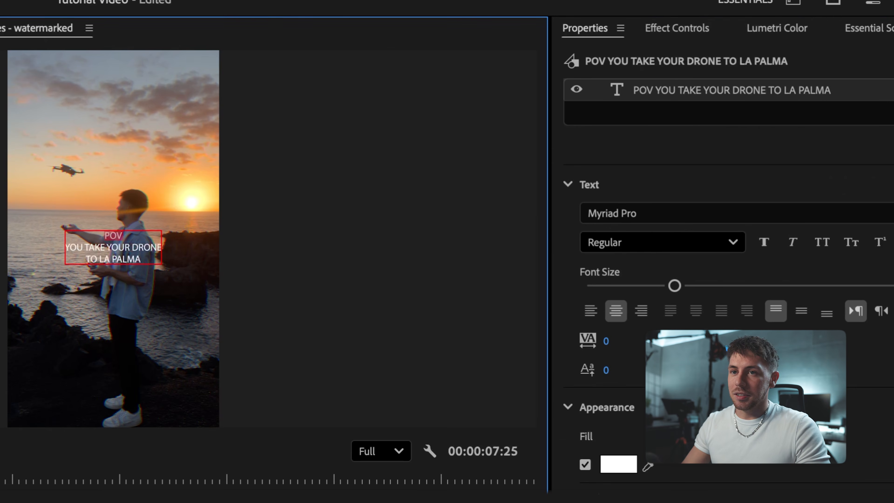
{"action": "left_click_drag", "start_coordinate": [679, 286], "coordinate": [877, 285]}
{"action": "left_click", "coordinate": [673, 245]}
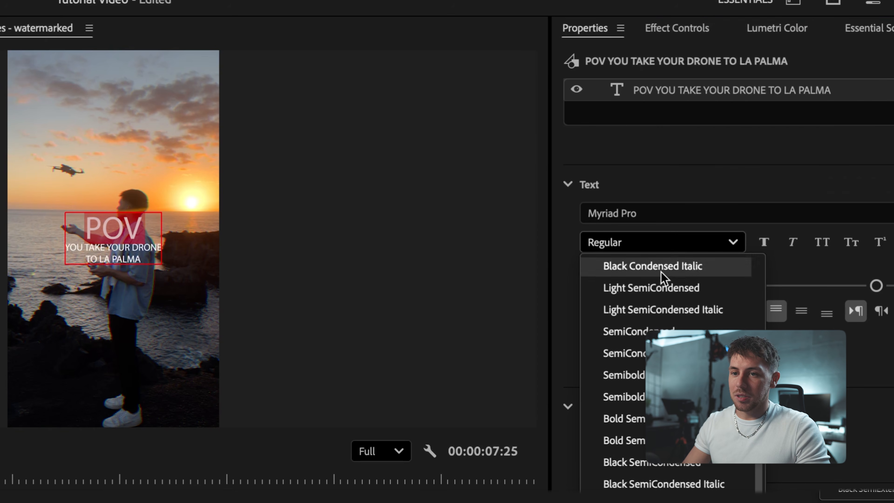
{"action": "scroll", "coordinate": [649, 271], "scroll_direction": "up", "scroll_amount": 3}
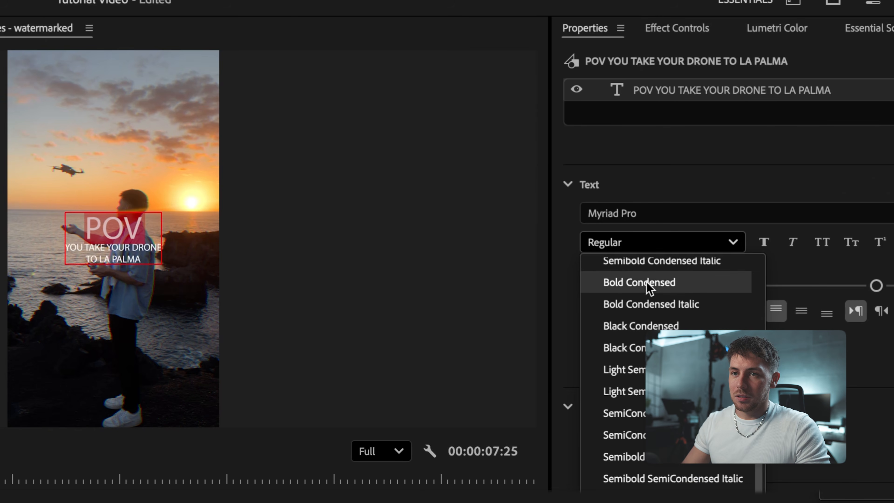
{"action": "left_click", "coordinate": [646, 283]}
{"action": "left_click", "coordinate": [662, 242]}
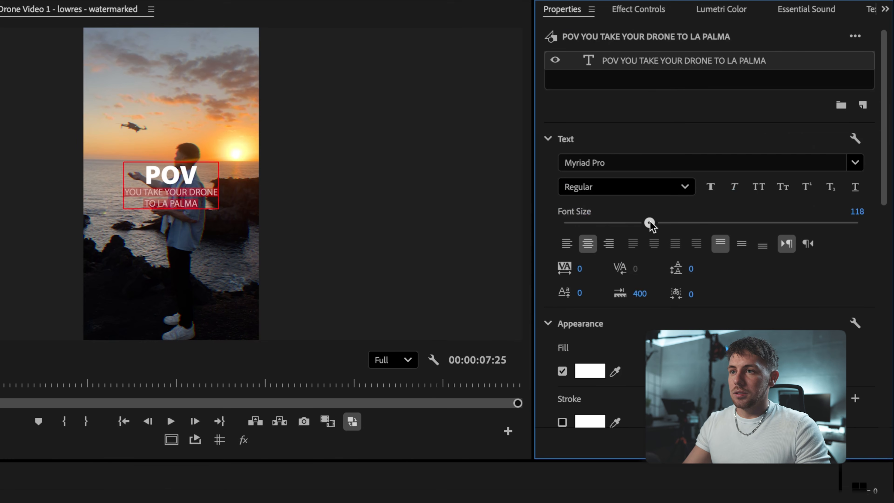
Enable a shadow on the selected title text with distance 0, size 0 and blur 140
{"action": "scroll", "coordinate": [605, 262], "scroll_direction": "down", "scroll_amount": 3}
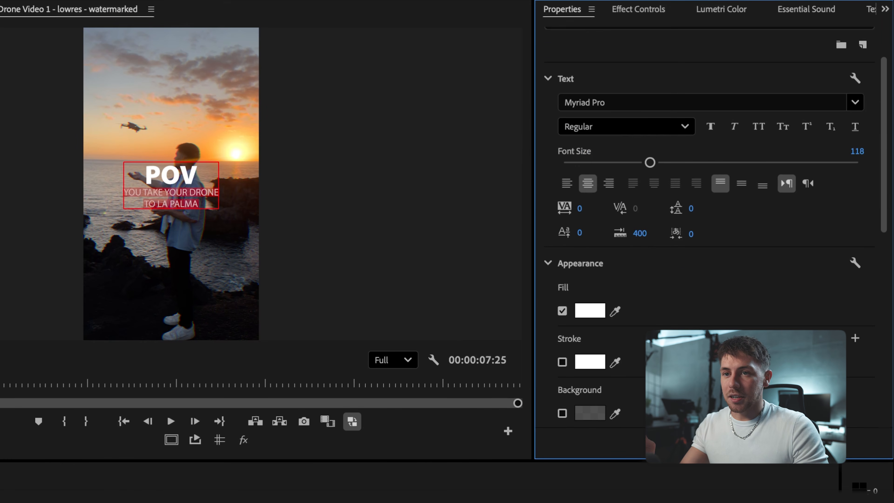
{"action": "scroll", "coordinate": [620, 278], "scroll_direction": "down", "scroll_amount": 6}
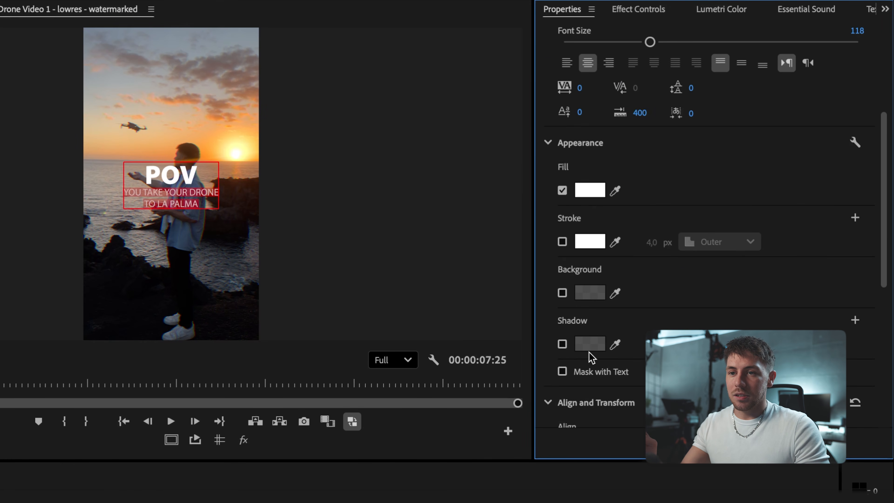
{"action": "left_click", "coordinate": [563, 344]}
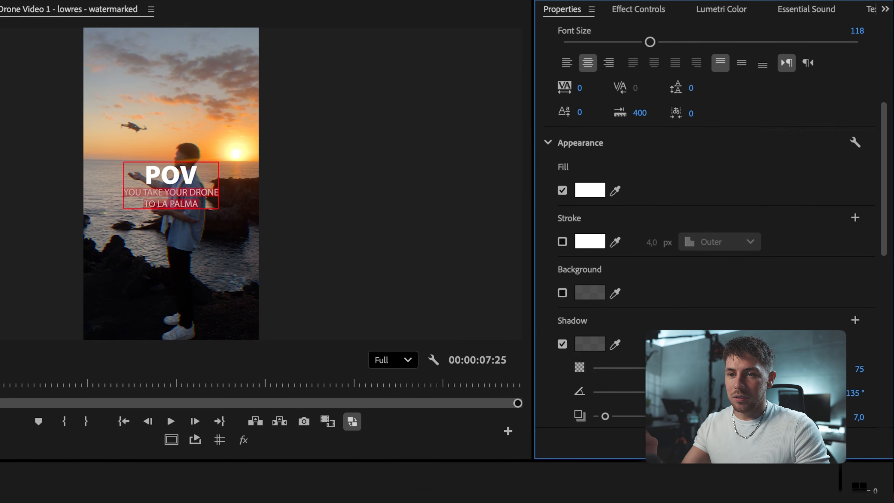
{"action": "scroll", "coordinate": [612, 399], "scroll_direction": "down", "scroll_amount": 12}
{"action": "scroll", "coordinate": [614, 404], "scroll_direction": "up", "scroll_amount": 6}
{"action": "left_click_drag", "start_coordinate": [634, 298], "coordinate": [725, 300]}
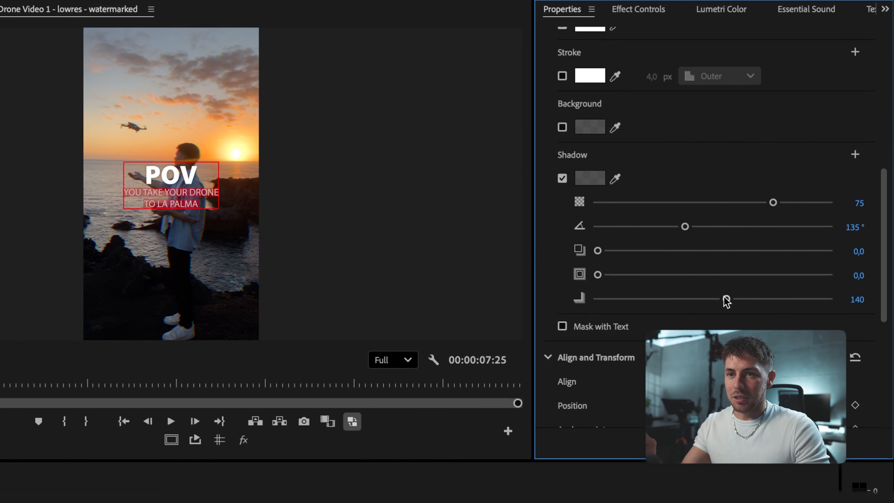
Move the title higher in the frame by setting its Vector Motion vertical position to 1061
{"action": "left_click", "coordinate": [629, 11]}
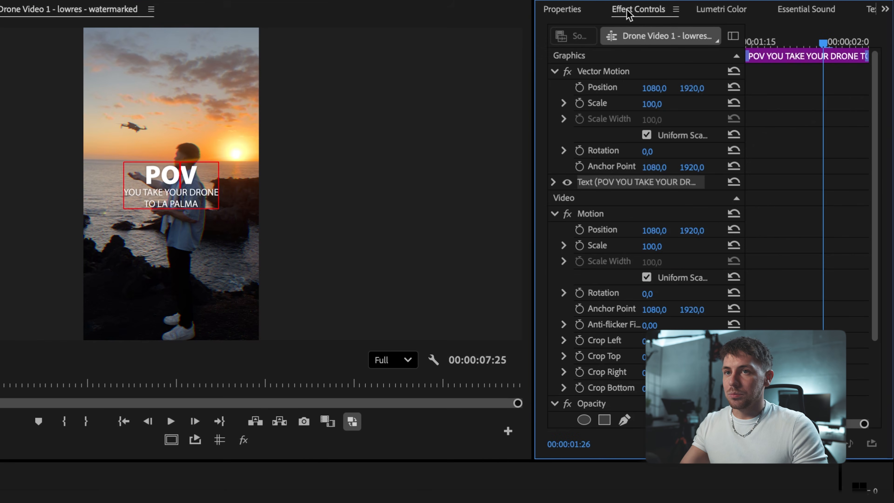
{"action": "left_click", "coordinate": [615, 73]}
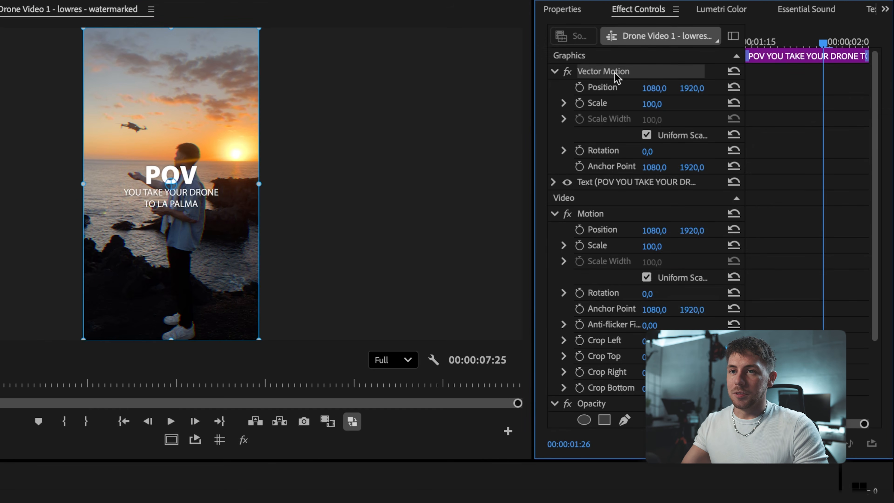
{"action": "left_click", "coordinate": [600, 215]}
{"action": "left_click_drag", "start_coordinate": [691, 88], "coordinate": [654, 89]}
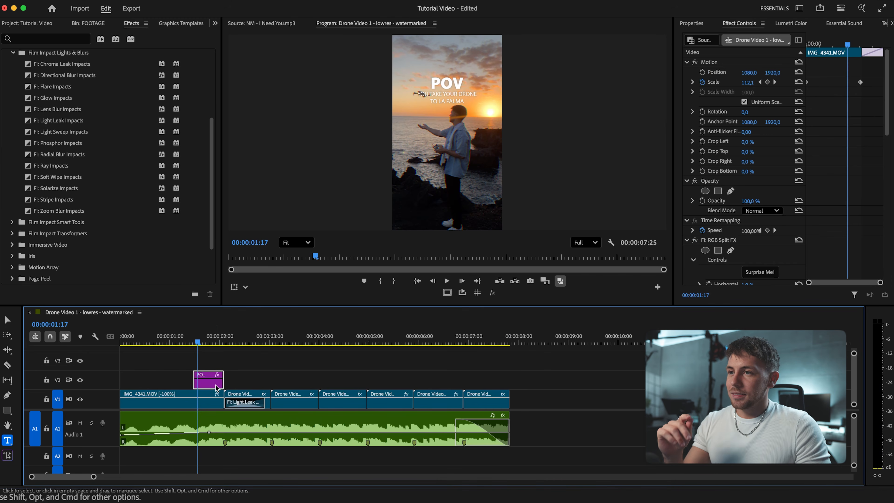
Extend the title clip on V2 back to 00:00:00:00 so it covers all of IMG_4341.MOV, and return the playhead to the start
{"action": "left_click", "coordinate": [213, 380]}
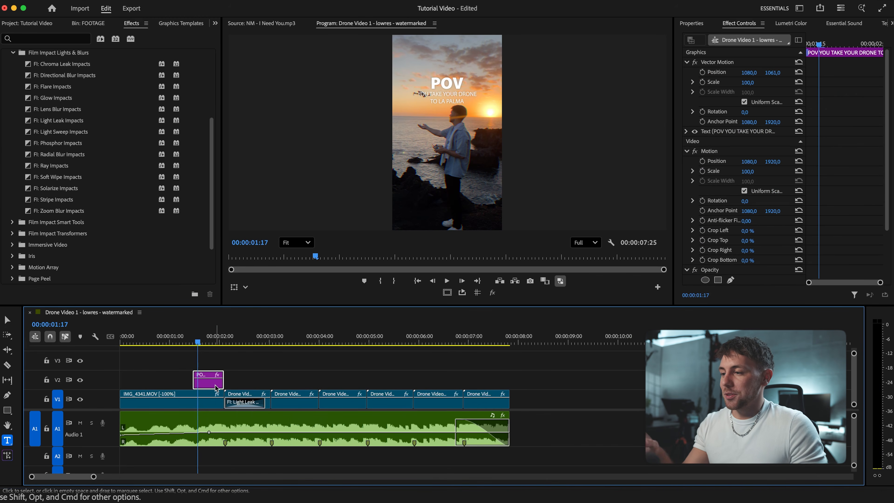
{"action": "left_click_drag", "start_coordinate": [193, 380], "coordinate": [120, 381]}
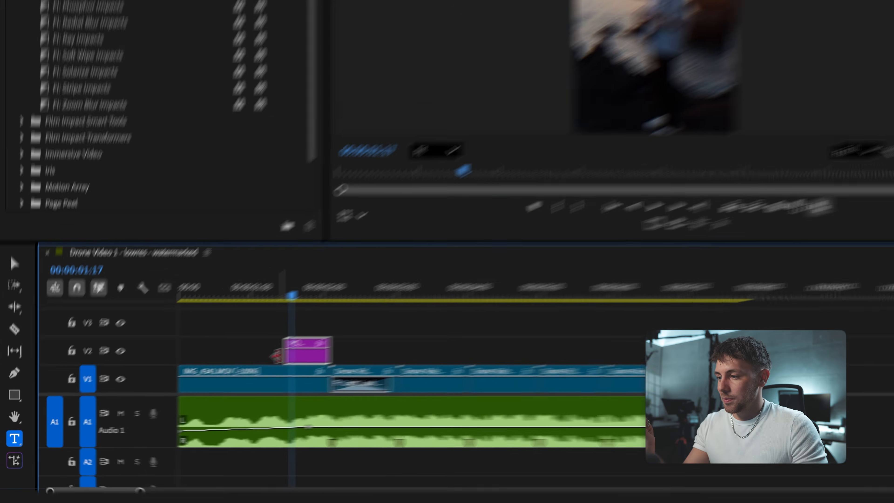
{"action": "left_click_drag", "start_coordinate": [225, 330], "coordinate": [189, 333]}
{"action": "left_click_drag", "start_coordinate": [302, 257], "coordinate": [173, 276]}
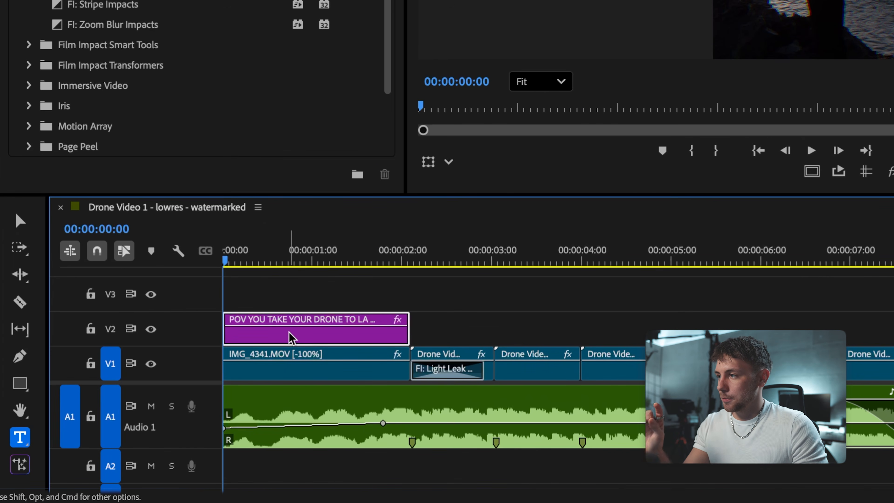
Apply the FI: Motion Camera transition from Film Impact Smart Tools to the start of the title clip and play back the animation
{"action": "left_click", "coordinate": [28, 45]}
{"action": "left_click_drag", "start_coordinate": [76, 65], "coordinate": [262, 338]}
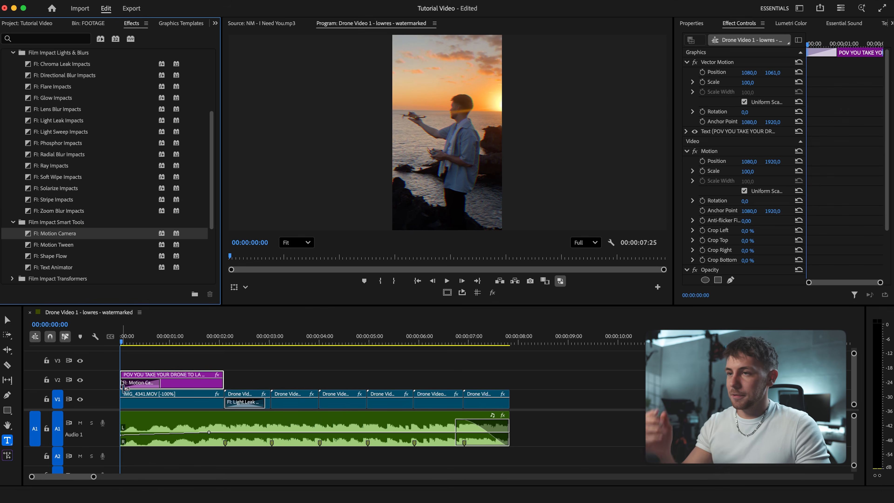
{"action": "key", "text": "space"}
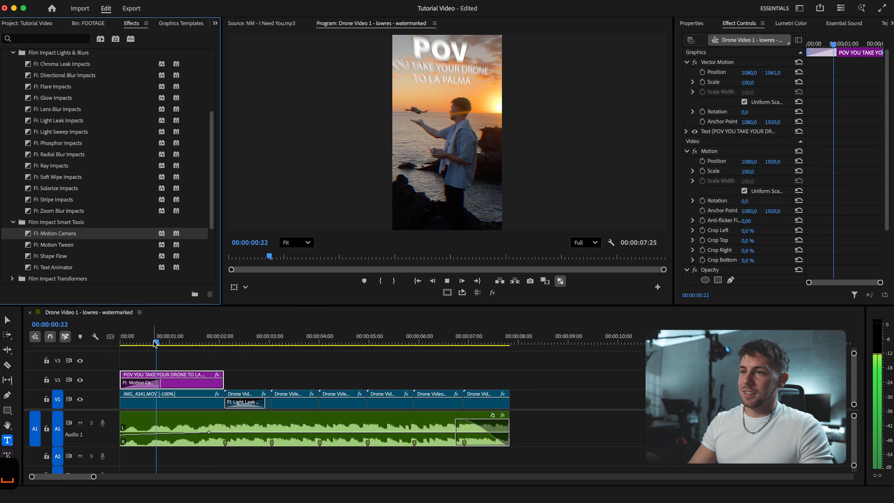
{"action": "key", "text": "space"}
{"action": "left_click_drag", "start_coordinate": [171, 342], "coordinate": [95, 342]}
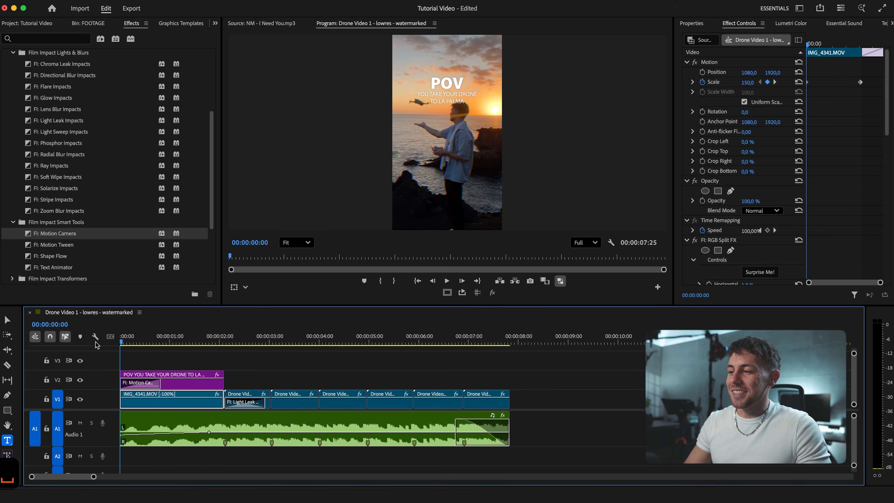
{"action": "key", "text": "space"}
Return the playhead to the sequence start and render the sequence with Render In to Out
{"action": "left_click", "coordinate": [118, 345]}
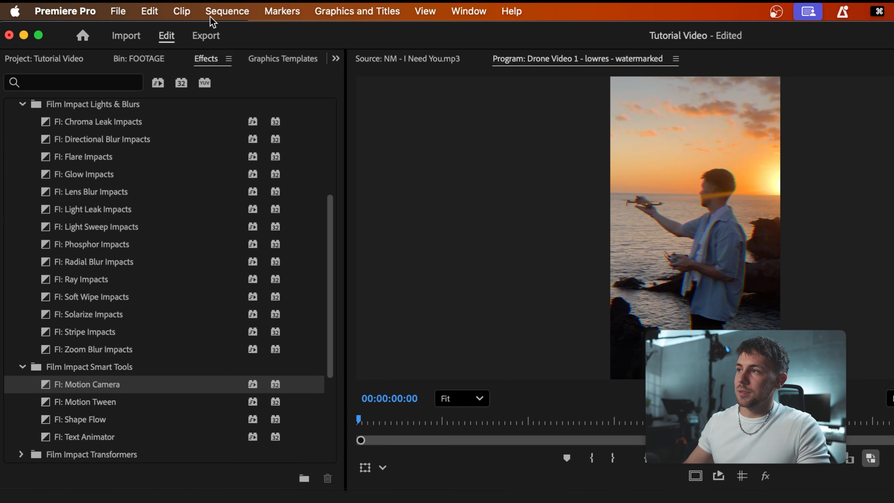
{"action": "left_click", "coordinate": [212, 14]}
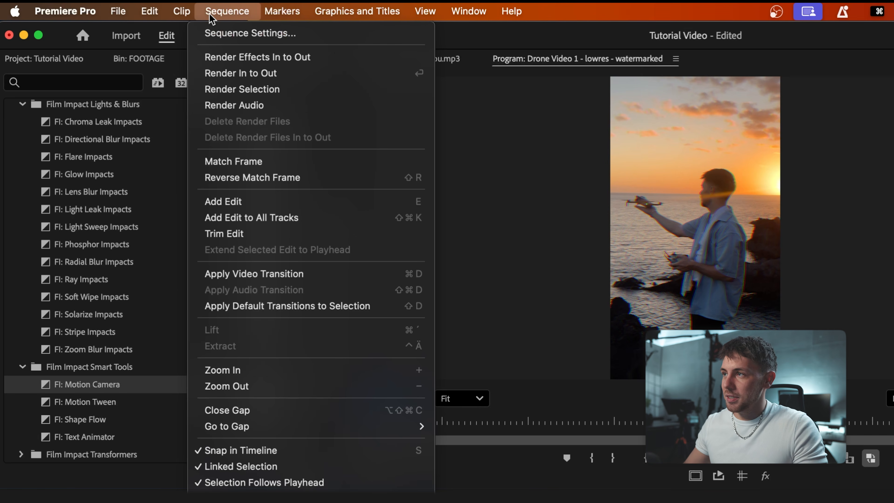
{"action": "left_click", "coordinate": [249, 74]}
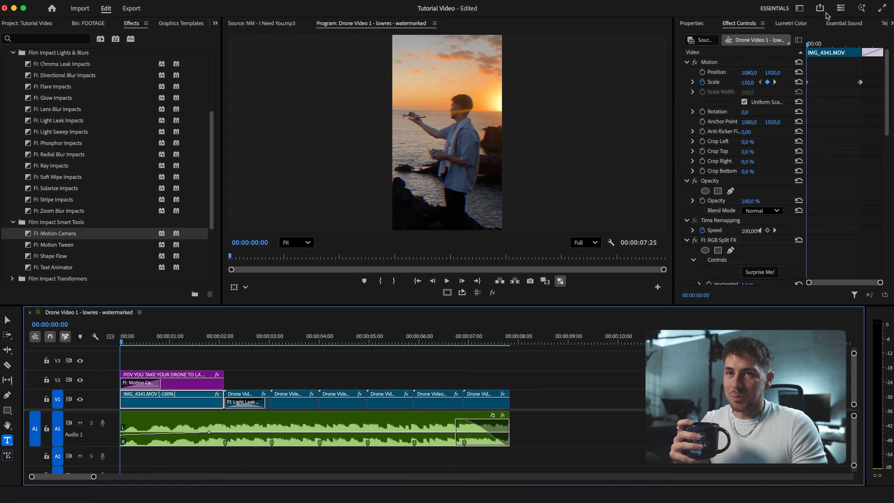
Switch to the Vertical workspace and preview the title at 00:00:00:17
{"action": "left_click", "coordinate": [799, 7]}
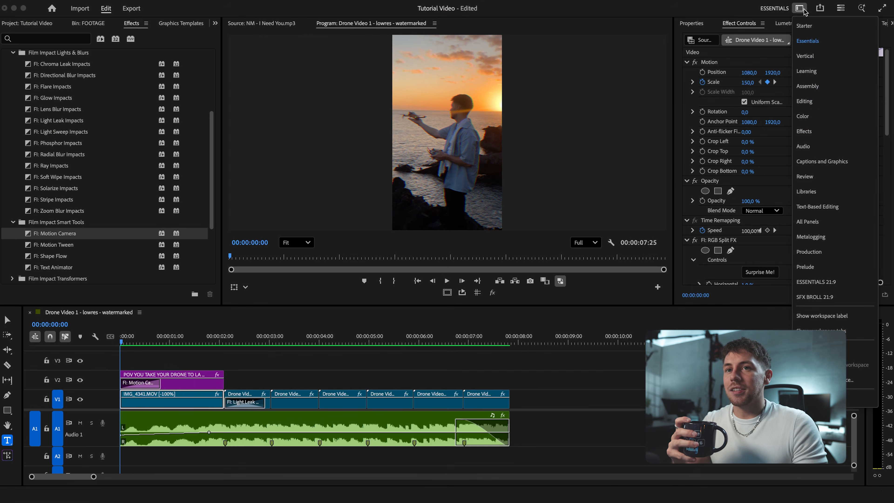
{"action": "left_click", "coordinate": [808, 56]}
{"action": "left_click", "coordinate": [149, 326]}
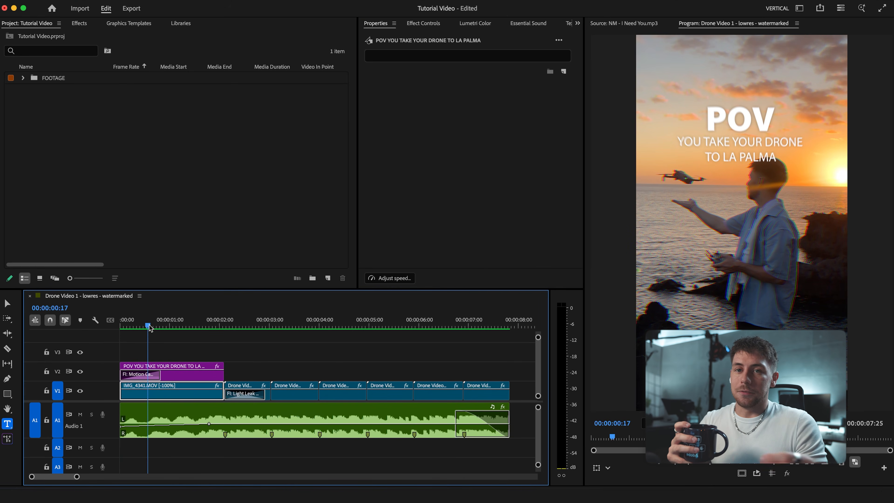
Open the export settings for the whole sequence and expand the full video settings to review the render quality and encoding options
{"action": "left_click", "coordinate": [244, 337]}
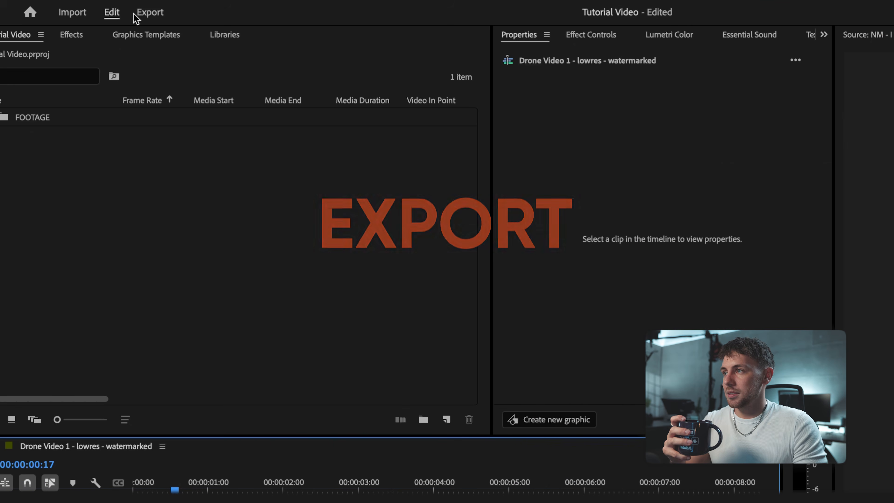
{"action": "left_click", "coordinate": [144, 14]}
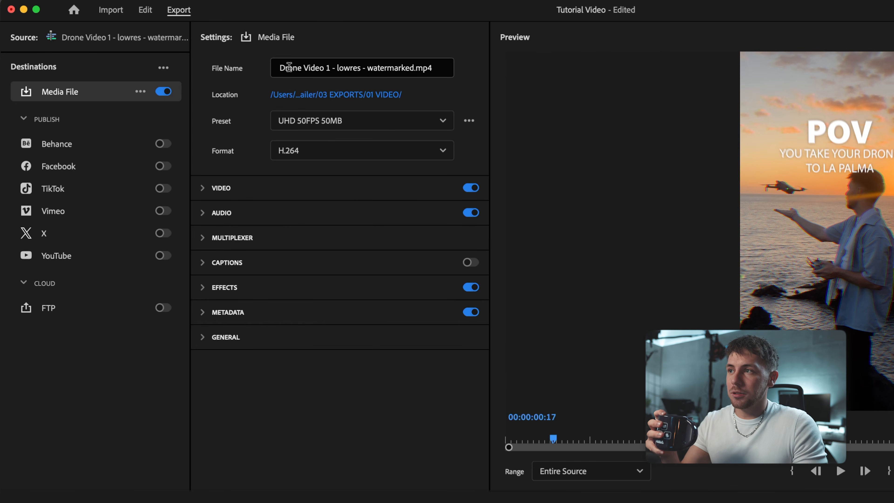
{"action": "left_click", "coordinate": [220, 190]}
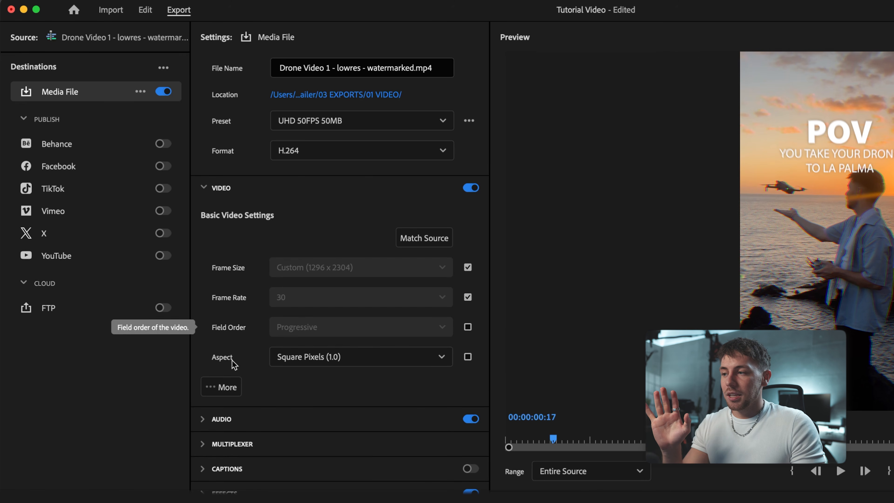
{"action": "left_click", "coordinate": [221, 386]}
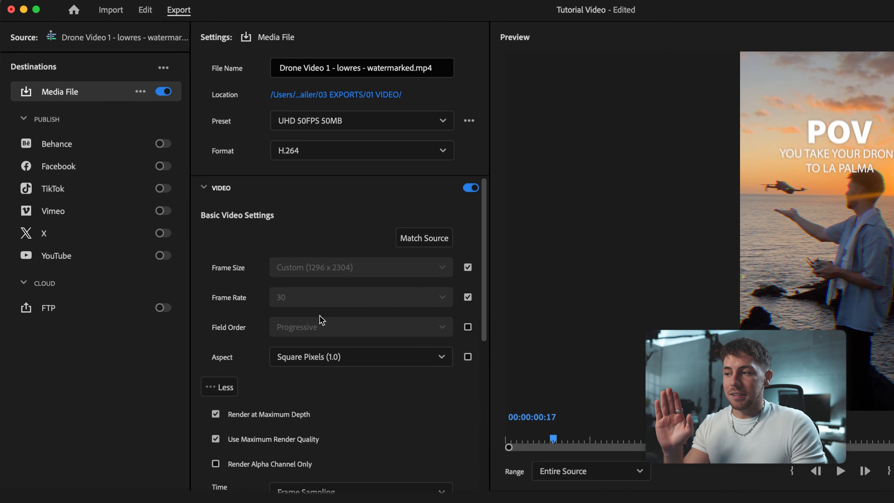
{"action": "scroll", "coordinate": [257, 253], "scroll_direction": "down", "scroll_amount": 5}
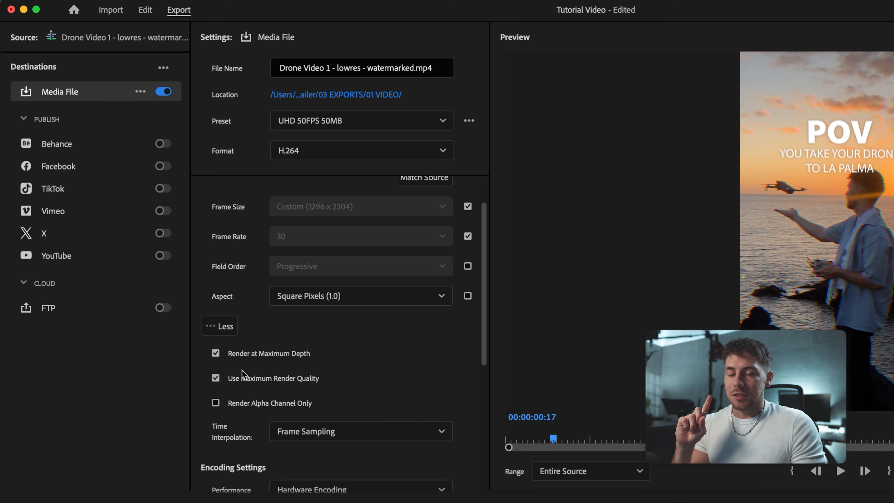
{"action": "mouse_move", "coordinate": [243, 357]}
{"action": "scroll", "coordinate": [254, 358], "scroll_direction": "down", "scroll_amount": 15}
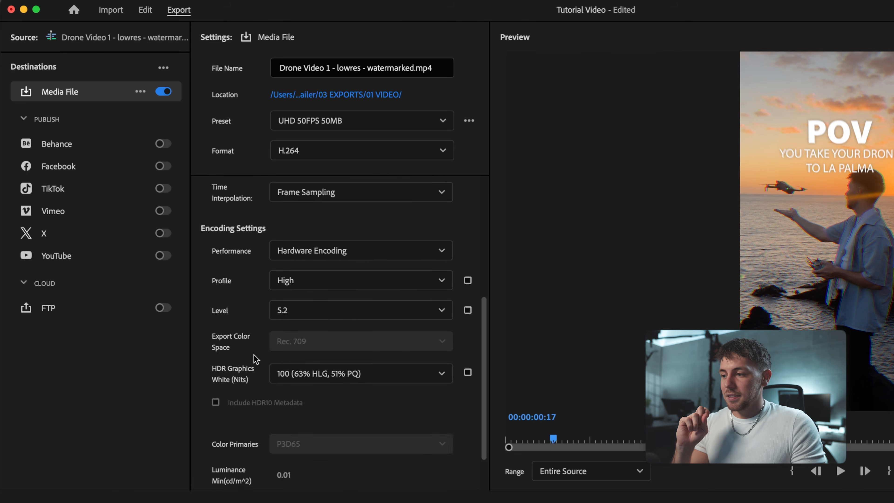
Set the target bitrate to 35 Mbps and export the entire sequence as an H.264 media file
{"action": "scroll", "coordinate": [256, 359], "scroll_direction": "down", "scroll_amount": 3}
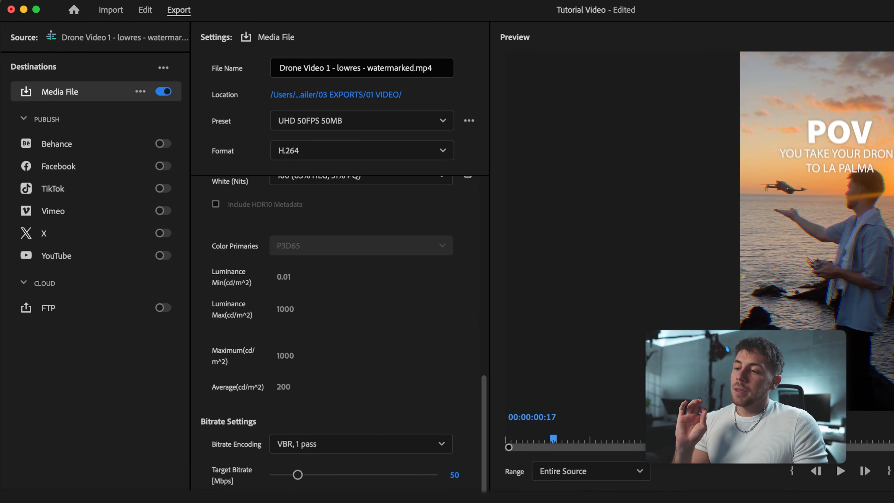
{"action": "left_click", "coordinate": [454, 475]}
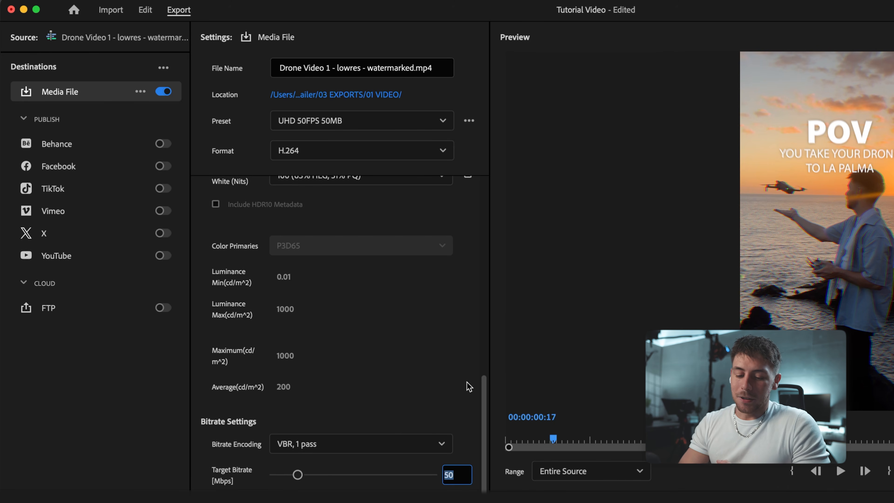
{"action": "type", "text": "35"}
{"action": "key", "text": "Return"}
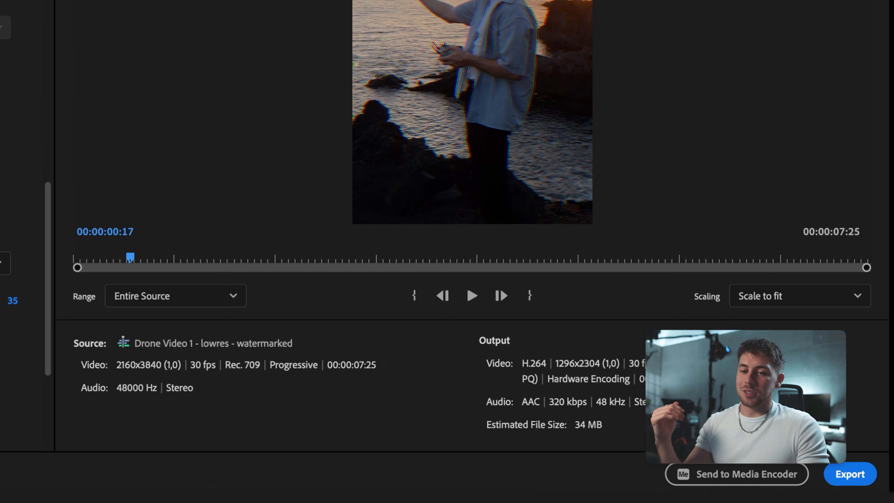
{"action": "left_click", "coordinate": [842, 474]}
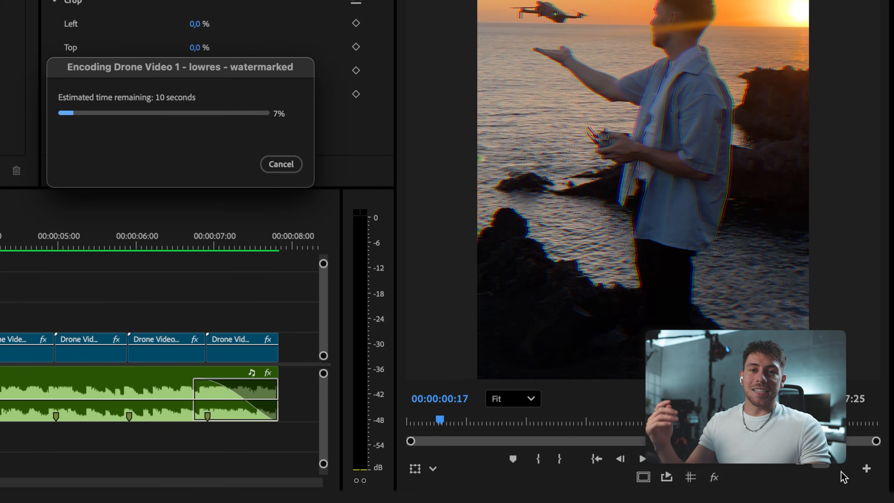